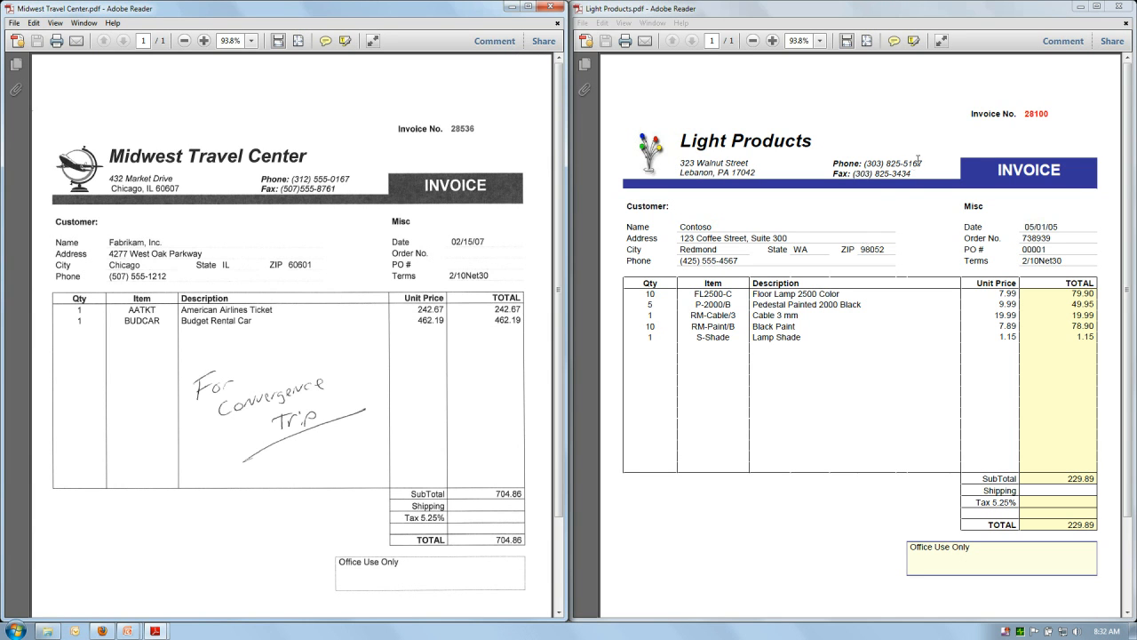
Try selecting all text in the Light Products PDF and in the Midwest Travel Center PDF to compare their text content
{"action": "left_click", "coordinate": [828, 9]}
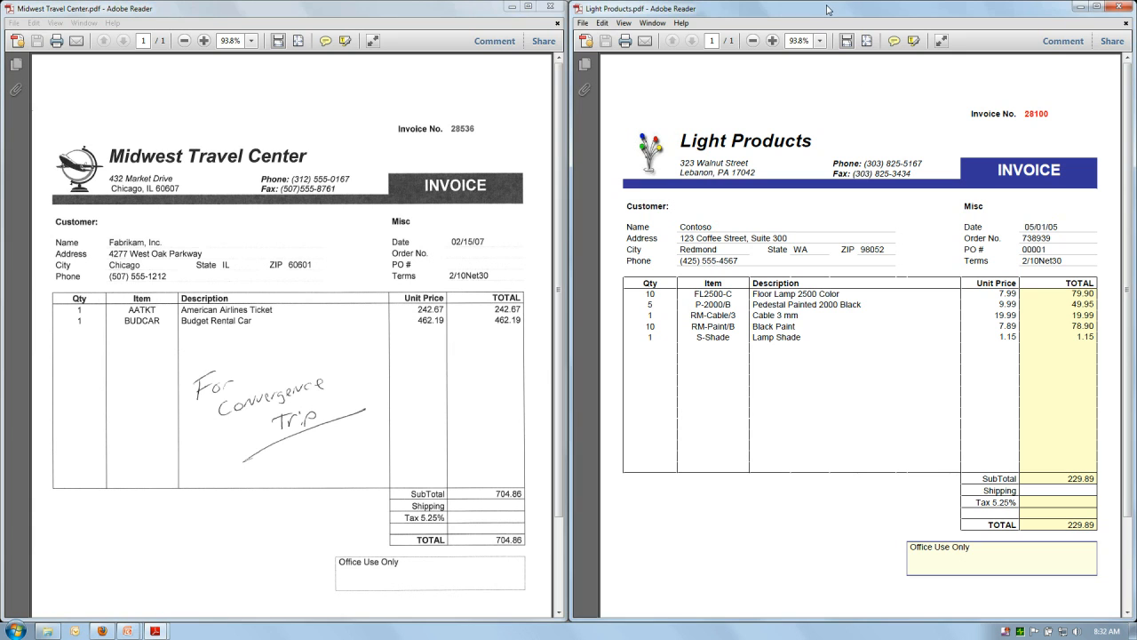
{"action": "left_click", "coordinate": [604, 24]}
{"action": "left_click", "coordinate": [619, 123]}
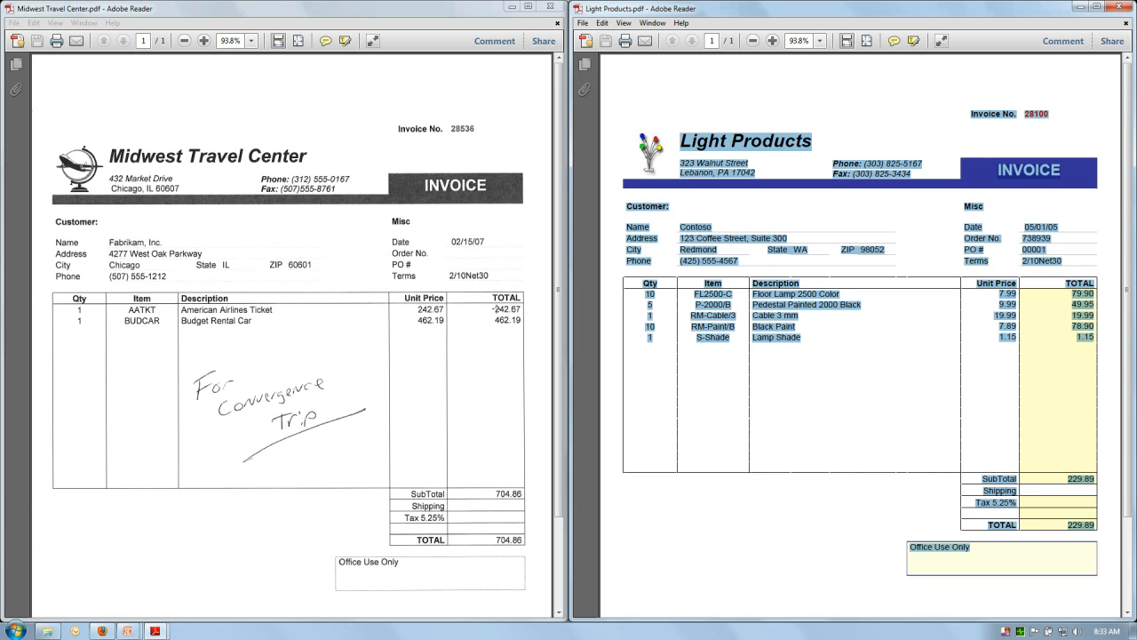
{"action": "left_click", "coordinate": [181, 14]}
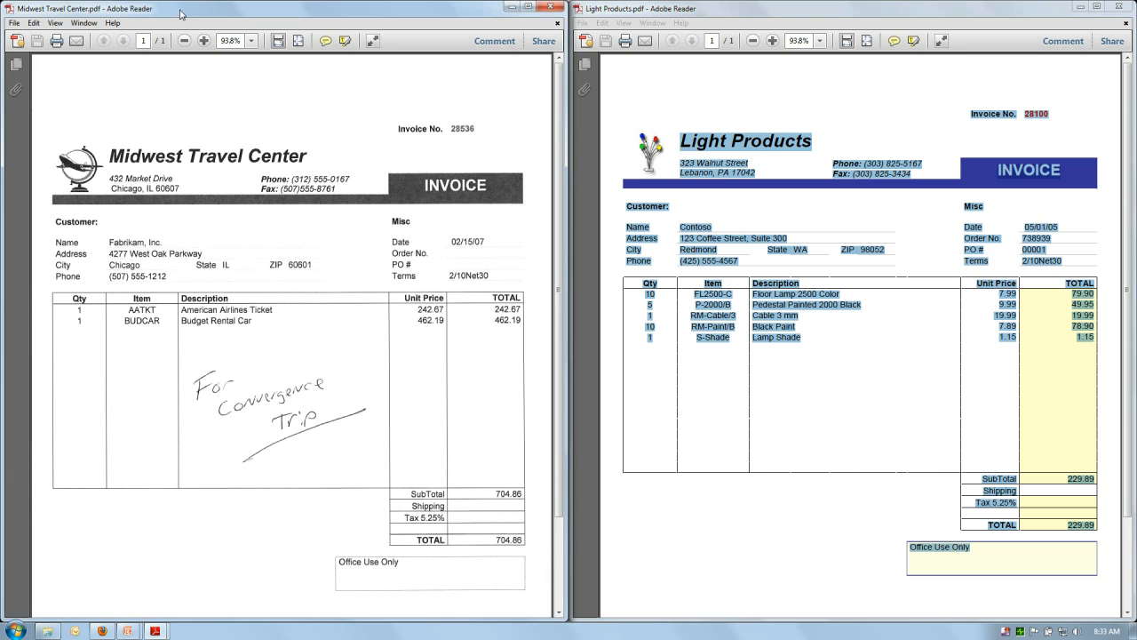
{"action": "left_click", "coordinate": [33, 23]}
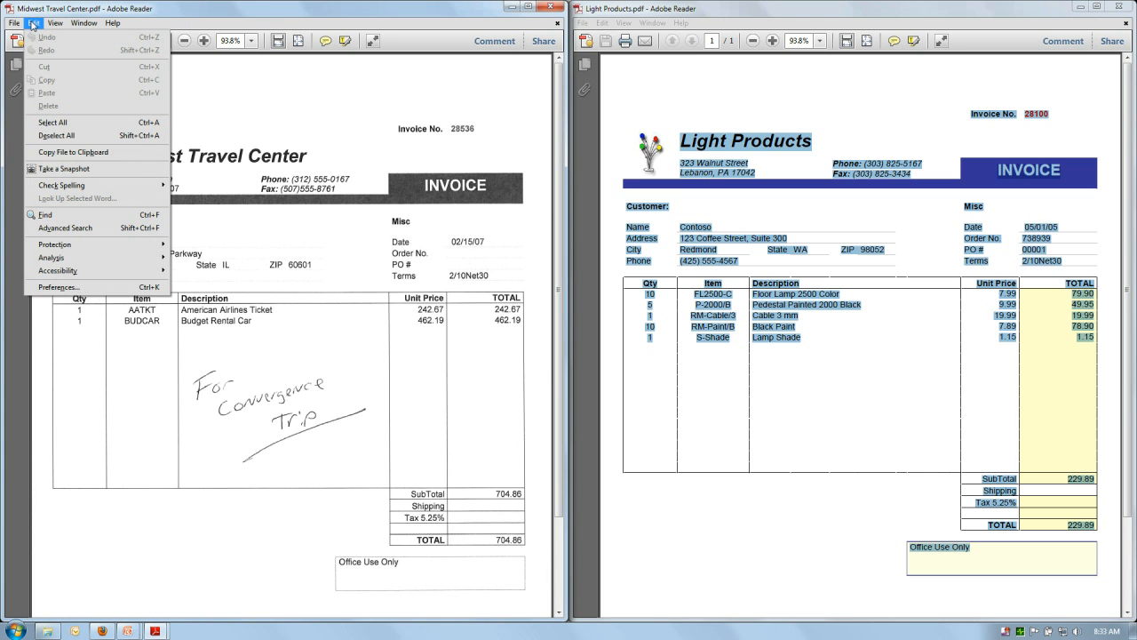
{"action": "left_click", "coordinate": [53, 122]}
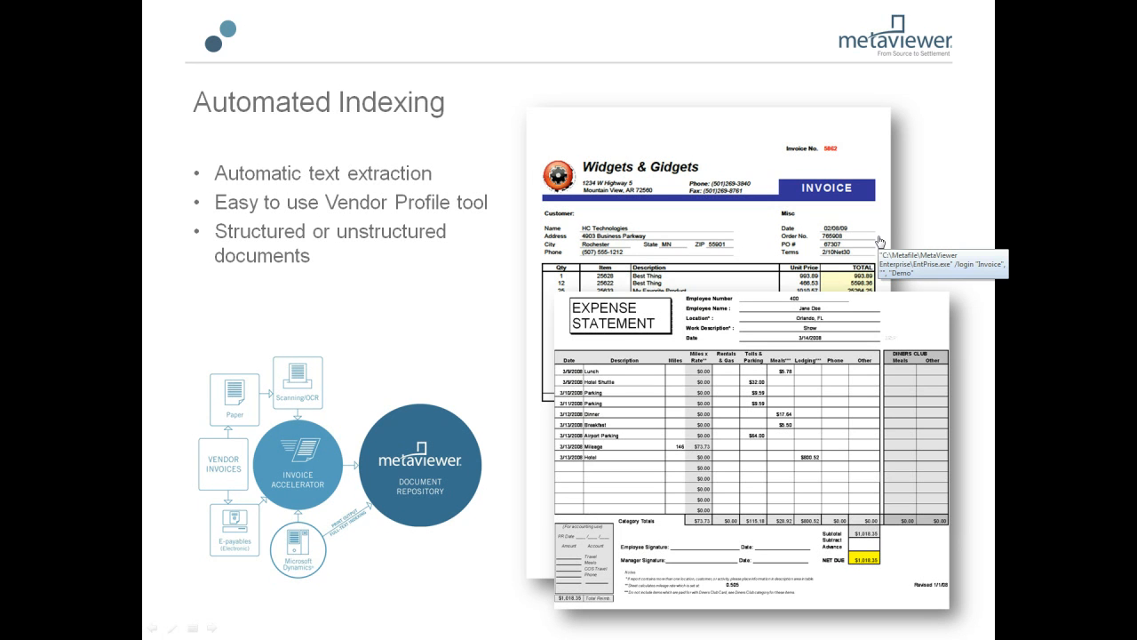
Launch MetaViewer from the slide and check where each header field from Invoice Number to Tax is located on the Light Products invoice
{"action": "left_click", "coordinate": [769, 225]}
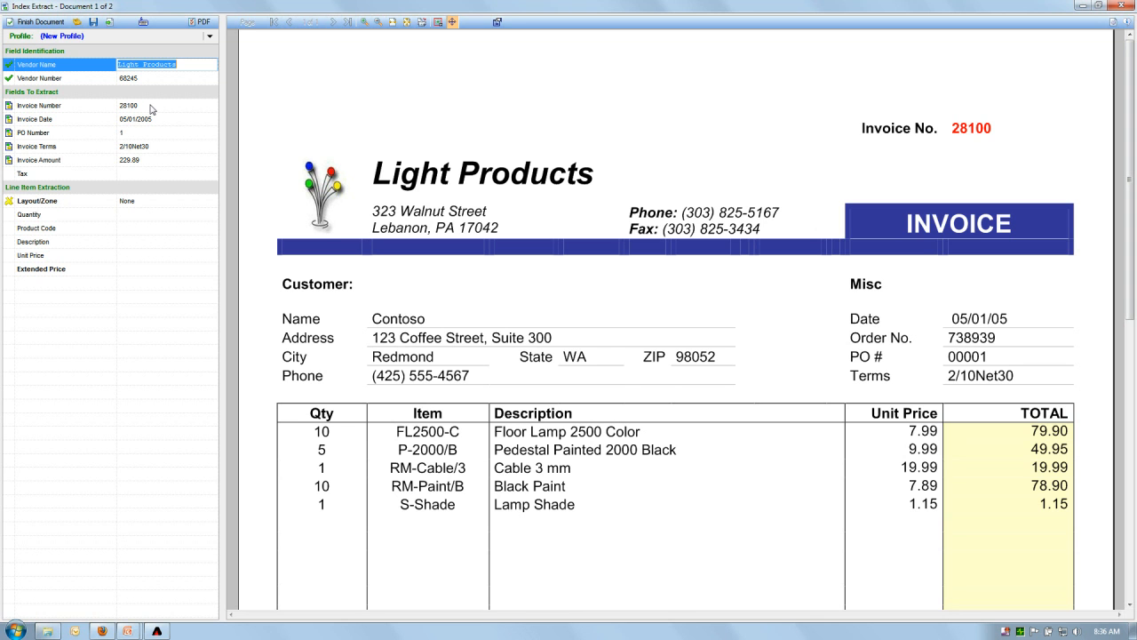
{"action": "left_click", "coordinate": [110, 106]}
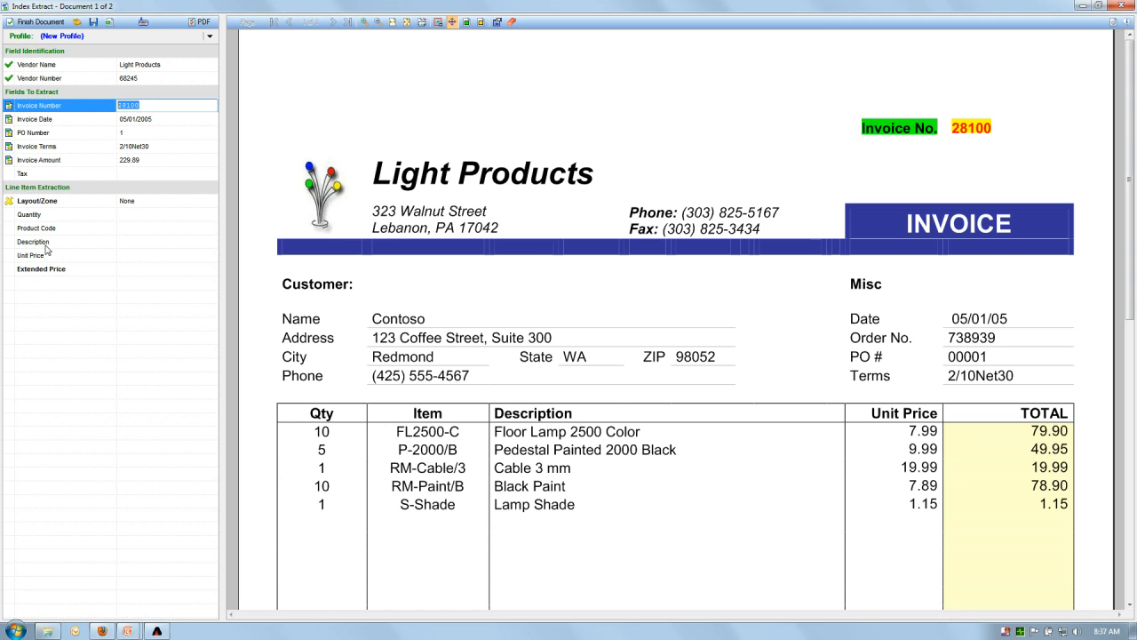
{"action": "left_click", "coordinate": [157, 120]}
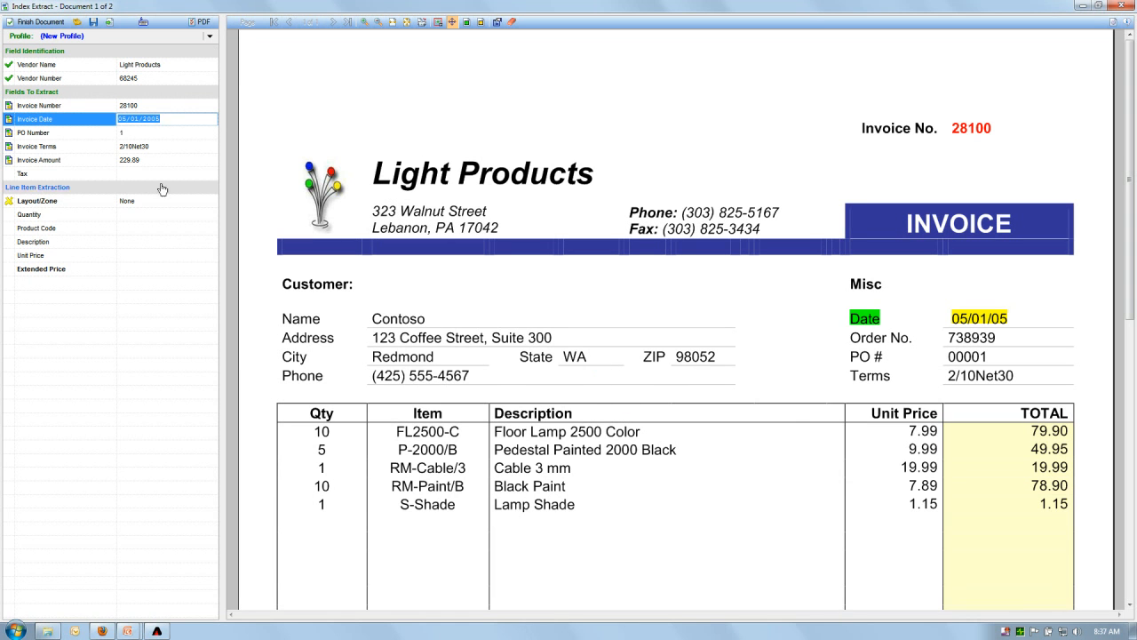
{"action": "left_click", "coordinate": [154, 135]}
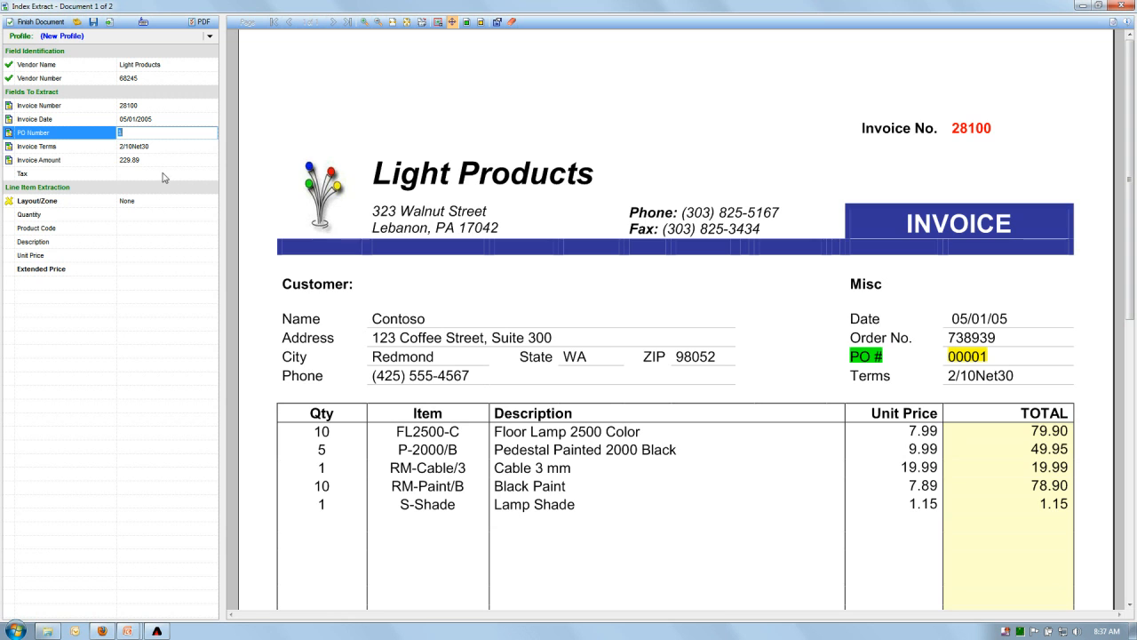
{"action": "left_click", "coordinate": [160, 151]}
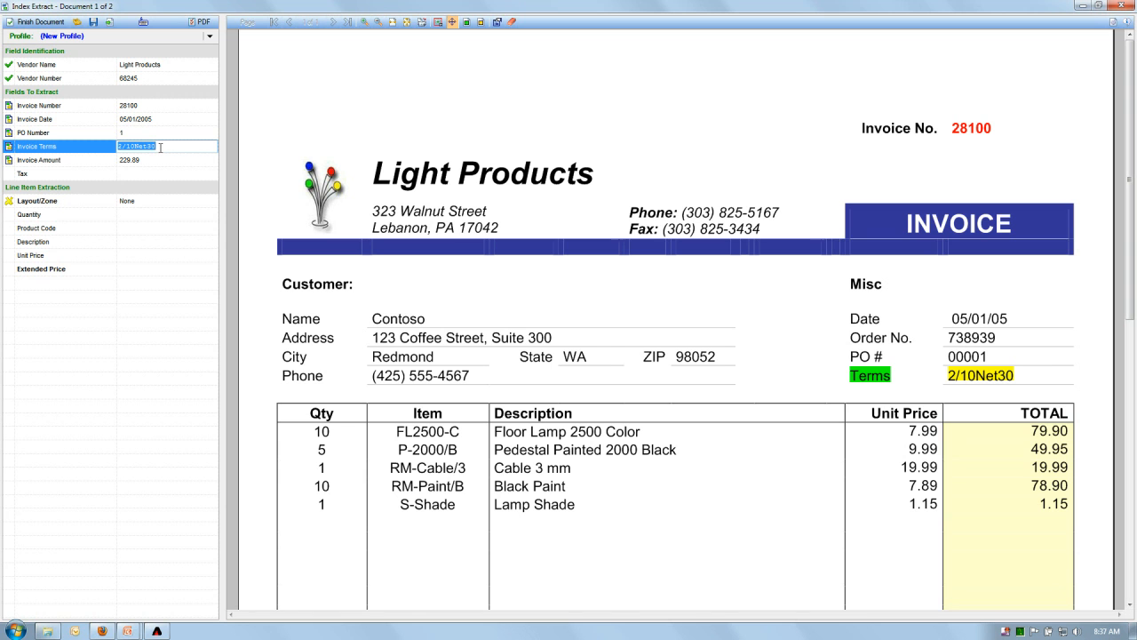
{"action": "left_click", "coordinate": [138, 161]}
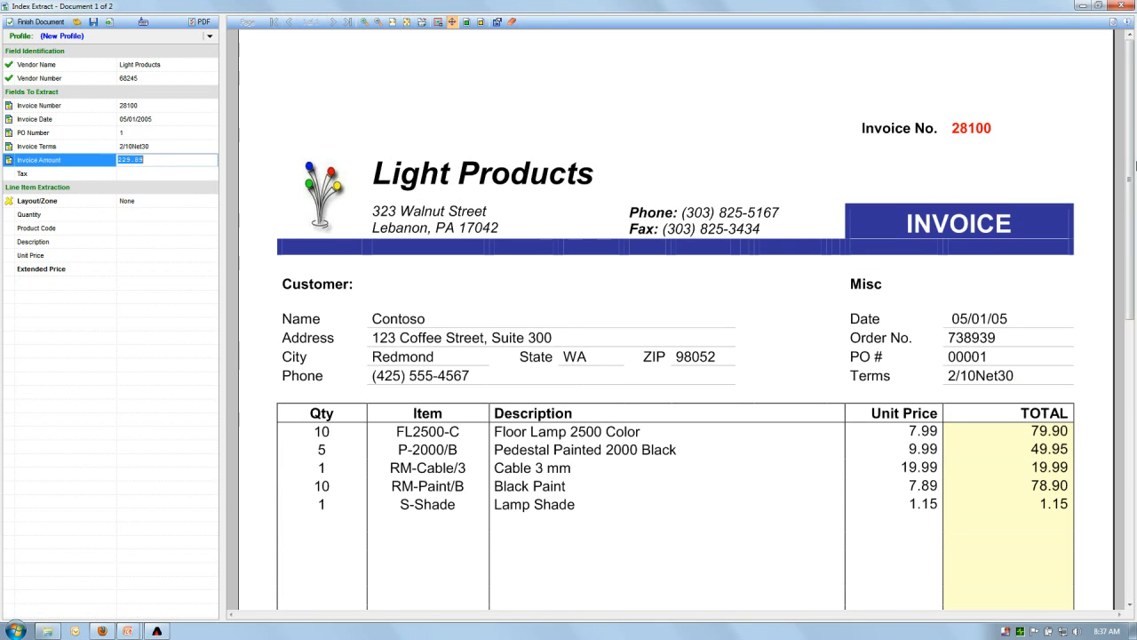
{"action": "left_click_drag", "start_coordinate": [1130, 167], "coordinate": [1130, 449]}
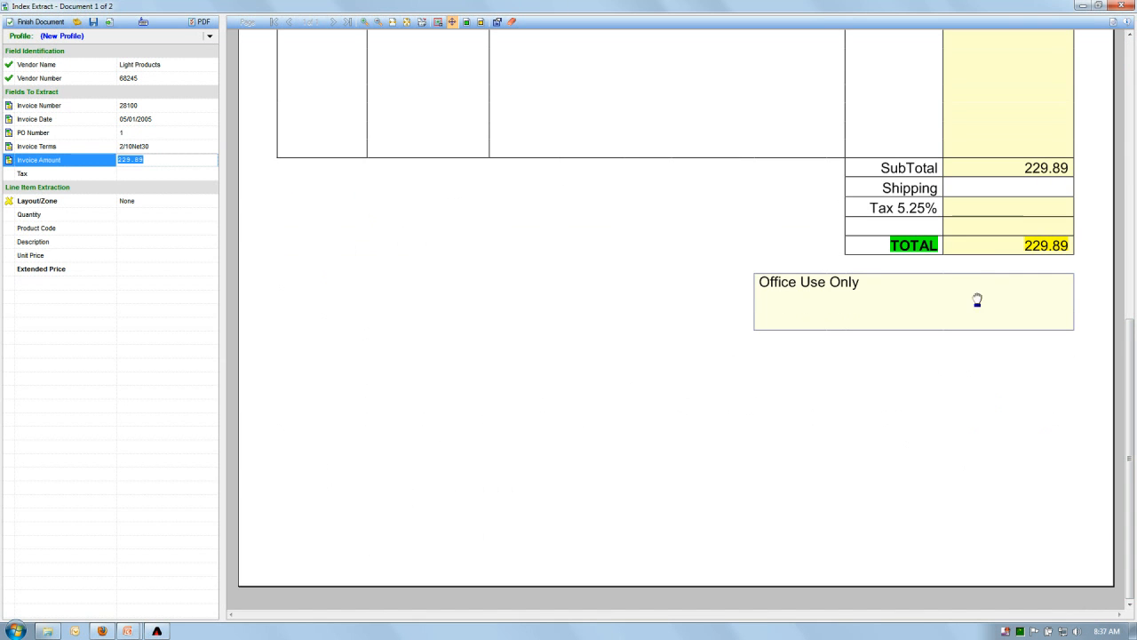
{"action": "left_click", "coordinate": [159, 175]}
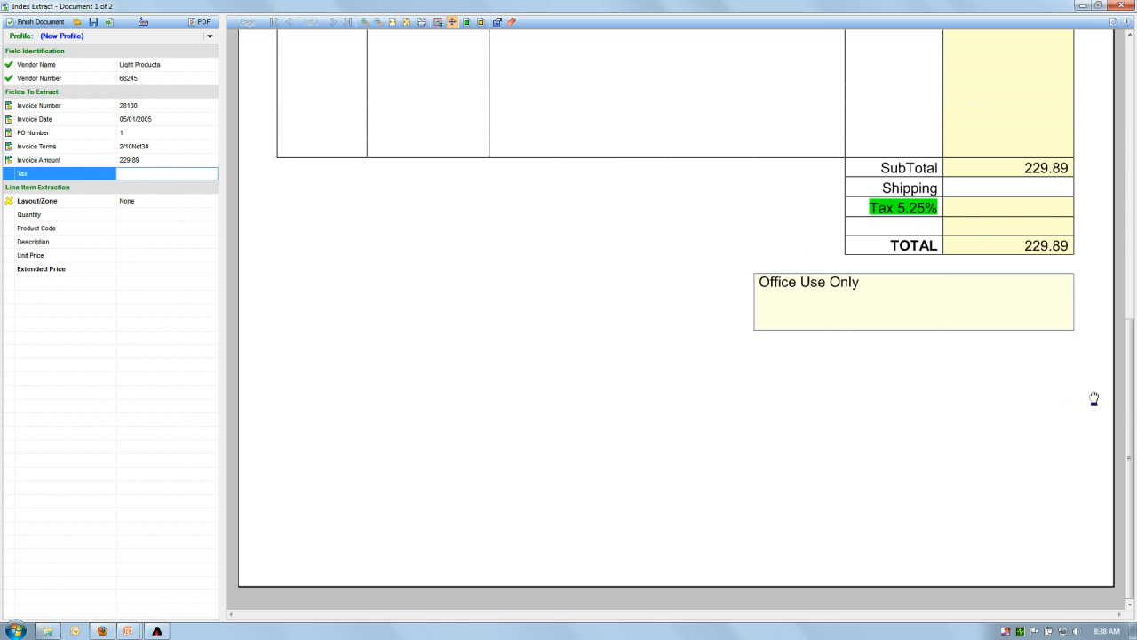
{"action": "left_click_drag", "start_coordinate": [1133, 420], "coordinate": [1133, 294]}
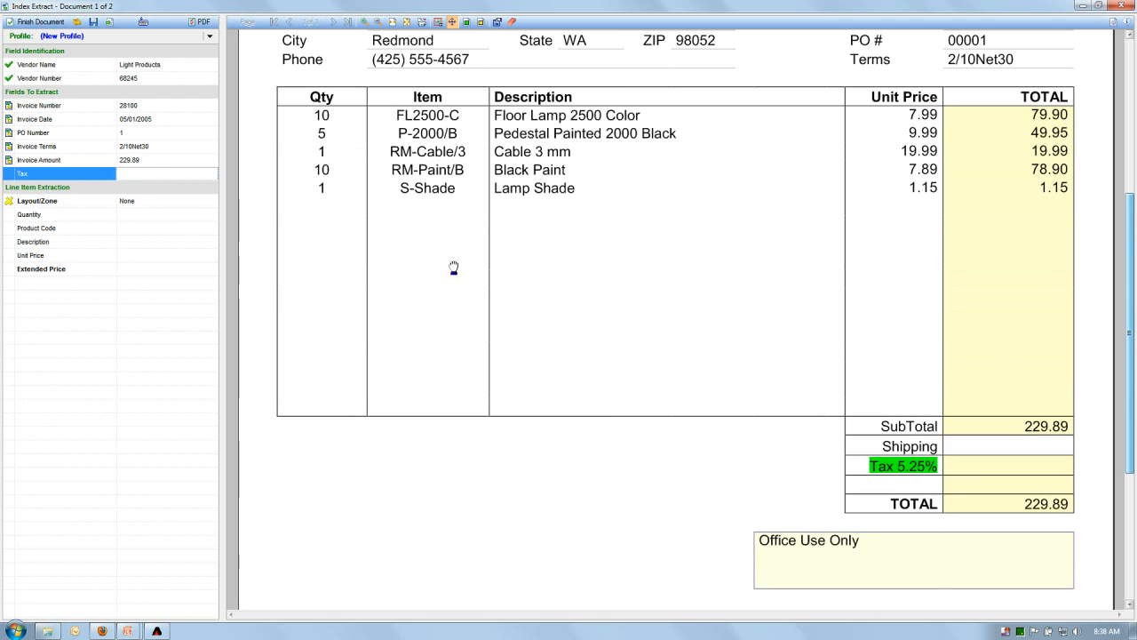
Run Auto Find Fields on the Light Products invoice's line item layout to extract its line items
{"action": "left_click", "coordinate": [165, 207]}
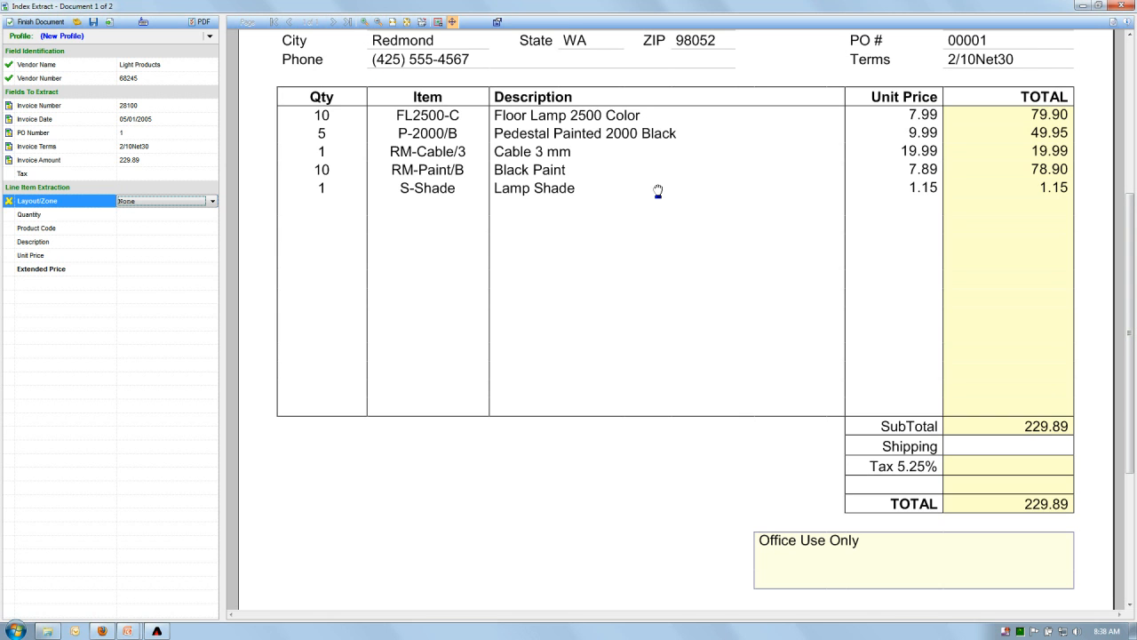
{"action": "left_click", "coordinate": [209, 36]}
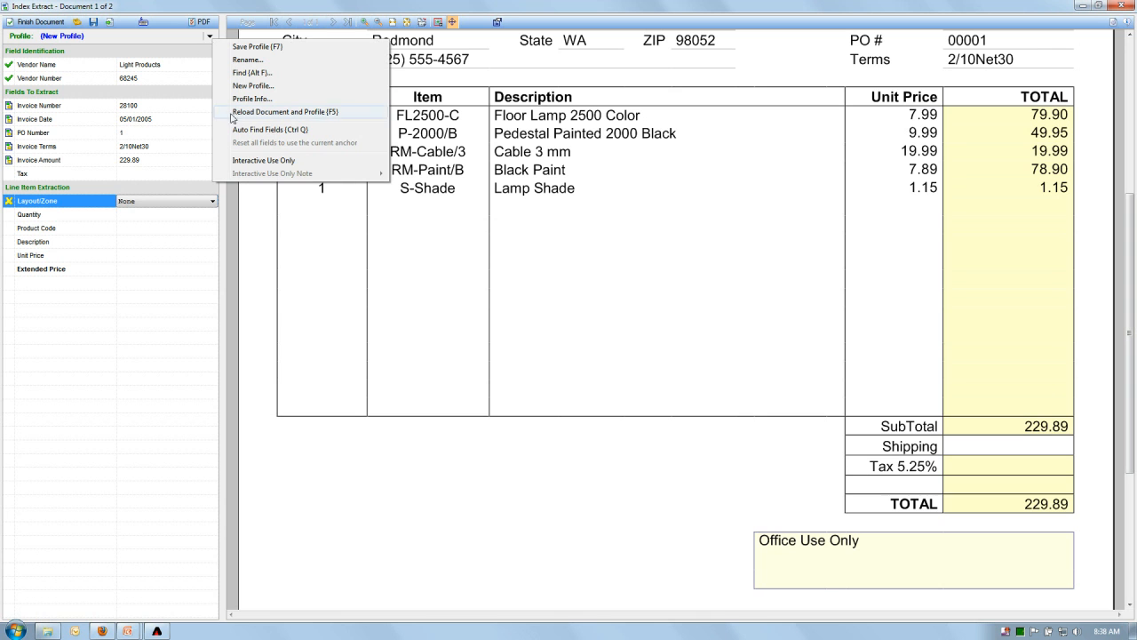
{"action": "left_click", "coordinate": [257, 131]}
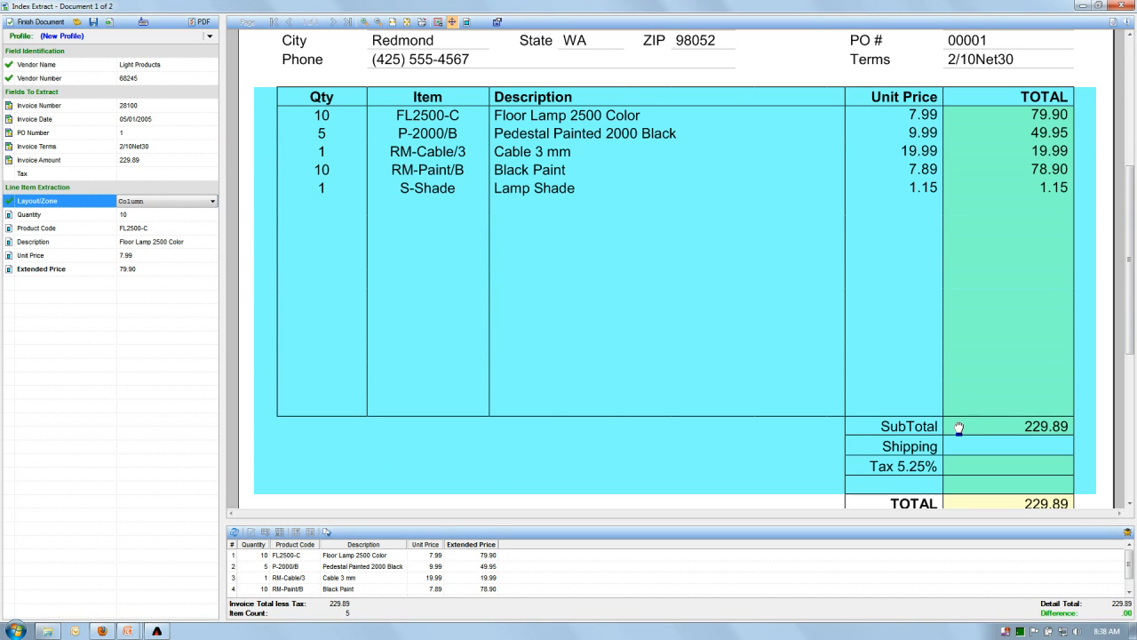
Check the Quantity and Product Code column zones on the invoice and enlarge the extracted line item grid
{"action": "left_click", "coordinate": [144, 219]}
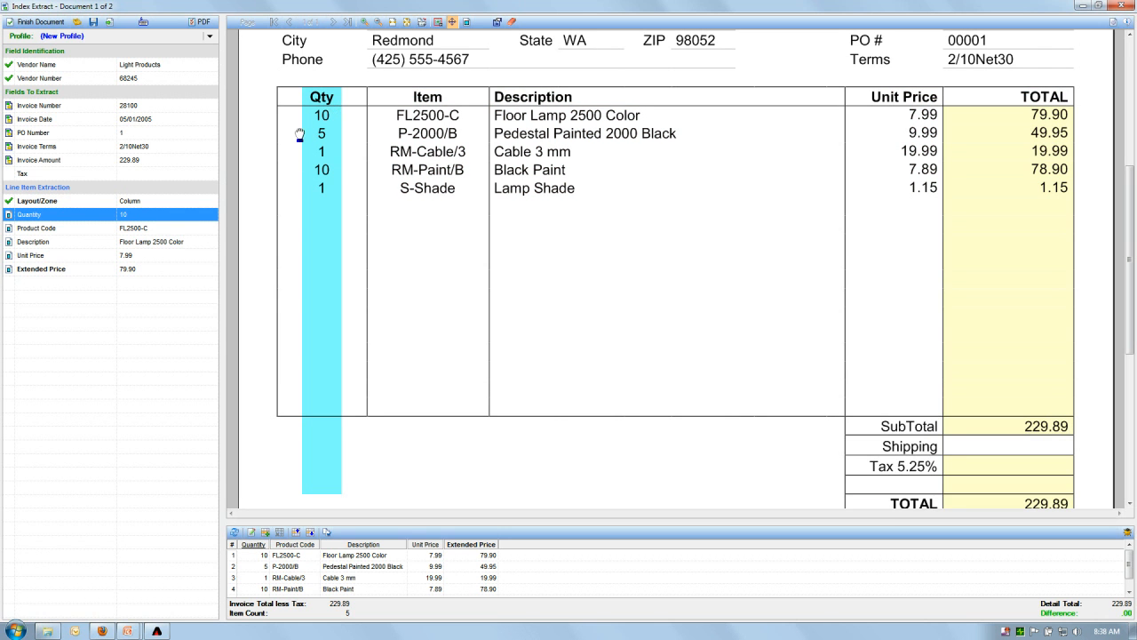
{"action": "left_click", "coordinate": [135, 229]}
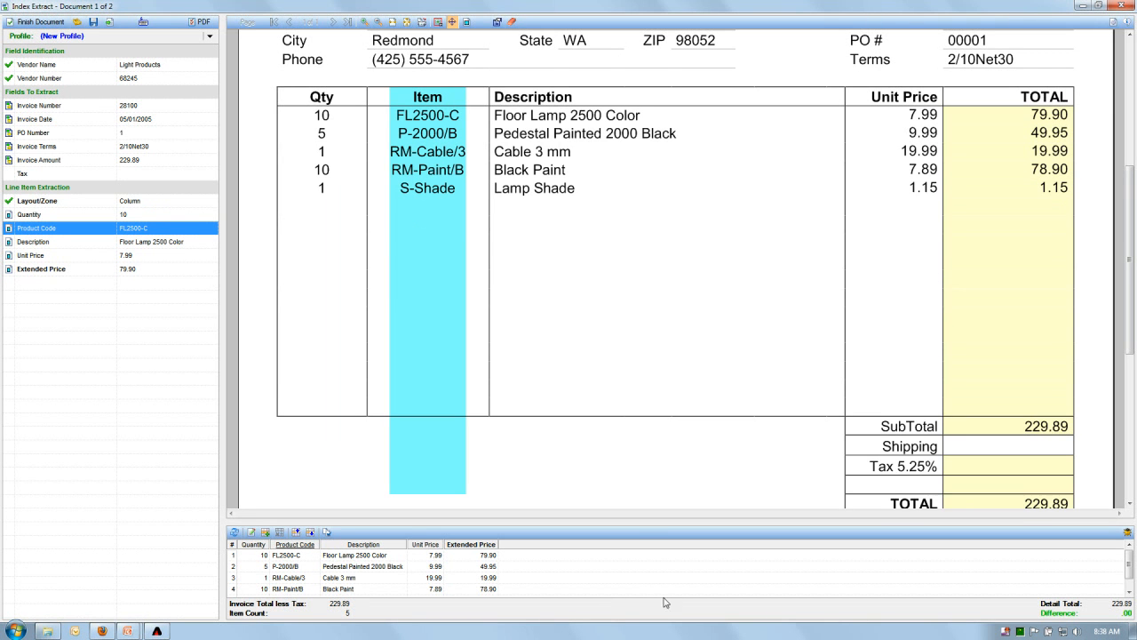
{"action": "left_click_drag", "start_coordinate": [639, 522], "coordinate": [635, 480]}
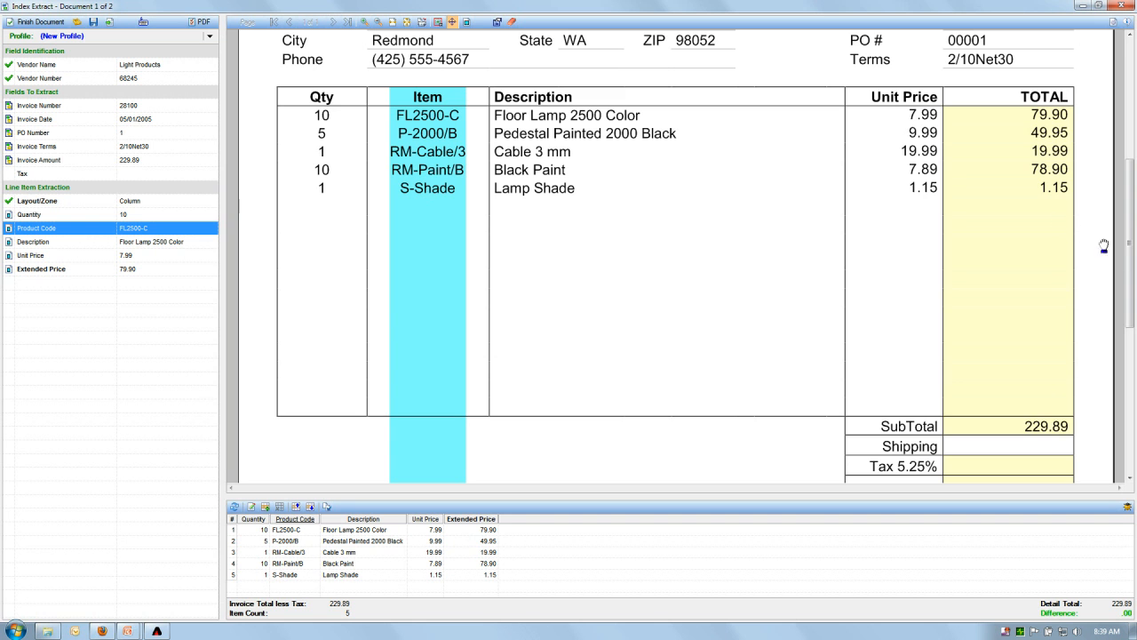
Finish the Light Products document and save its new vendor profile under the suggested name
{"action": "left_click_drag", "start_coordinate": [1131, 255], "coordinate": [1131, 124]}
{"action": "left_click", "coordinate": [53, 22]}
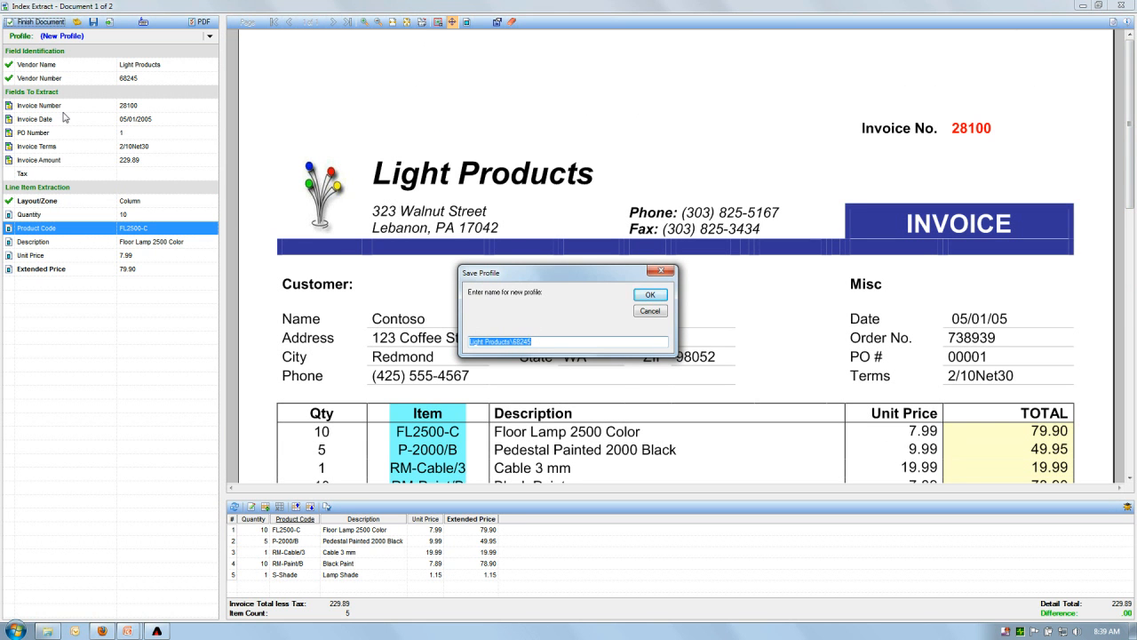
{"action": "left_click", "coordinate": [649, 295]}
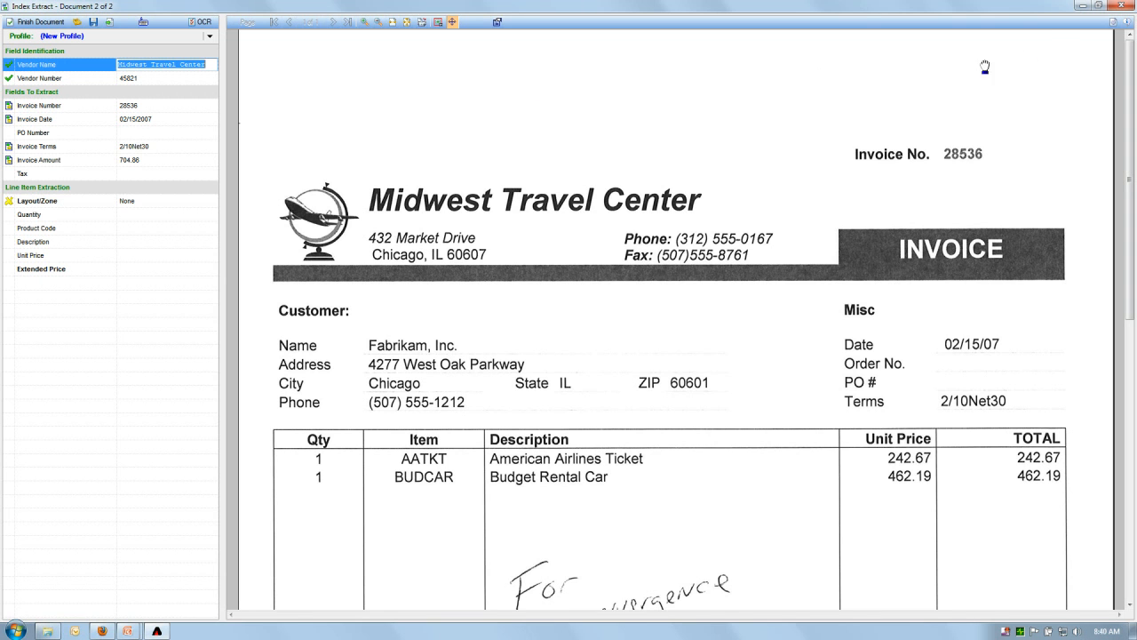
Examine the recognized page text of the Midwest Travel Center invoice, including its invoice number, date and line amounts, in an enlarged window
{"action": "left_click", "coordinate": [1112, 21]}
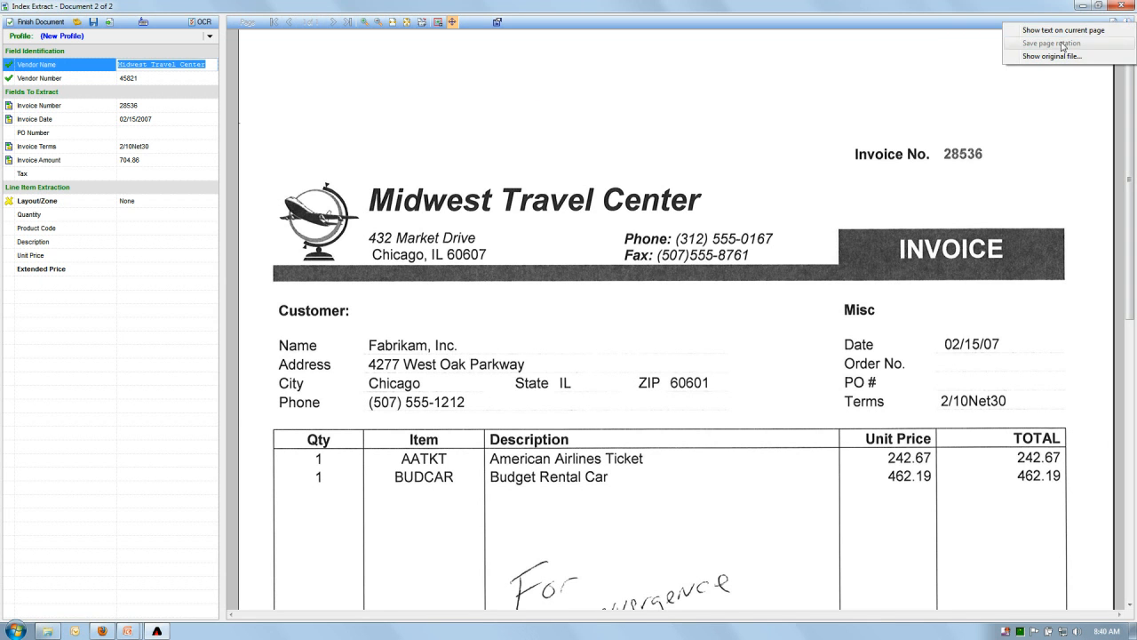
{"action": "left_click", "coordinate": [1066, 31]}
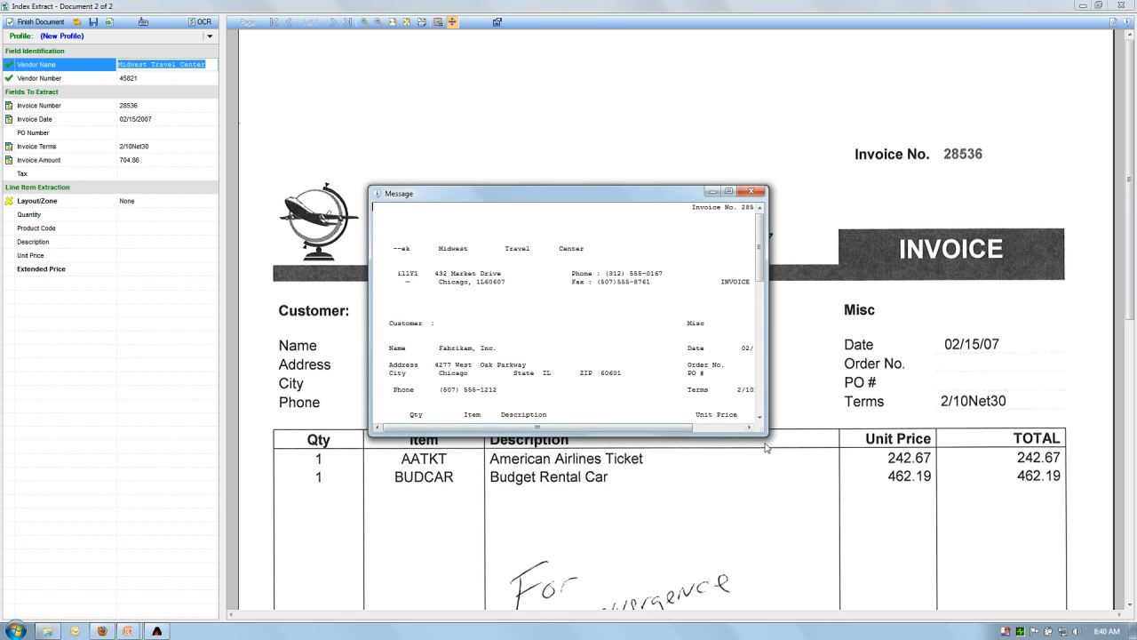
{"action": "left_click_drag", "start_coordinate": [770, 436], "coordinate": [970, 549]}
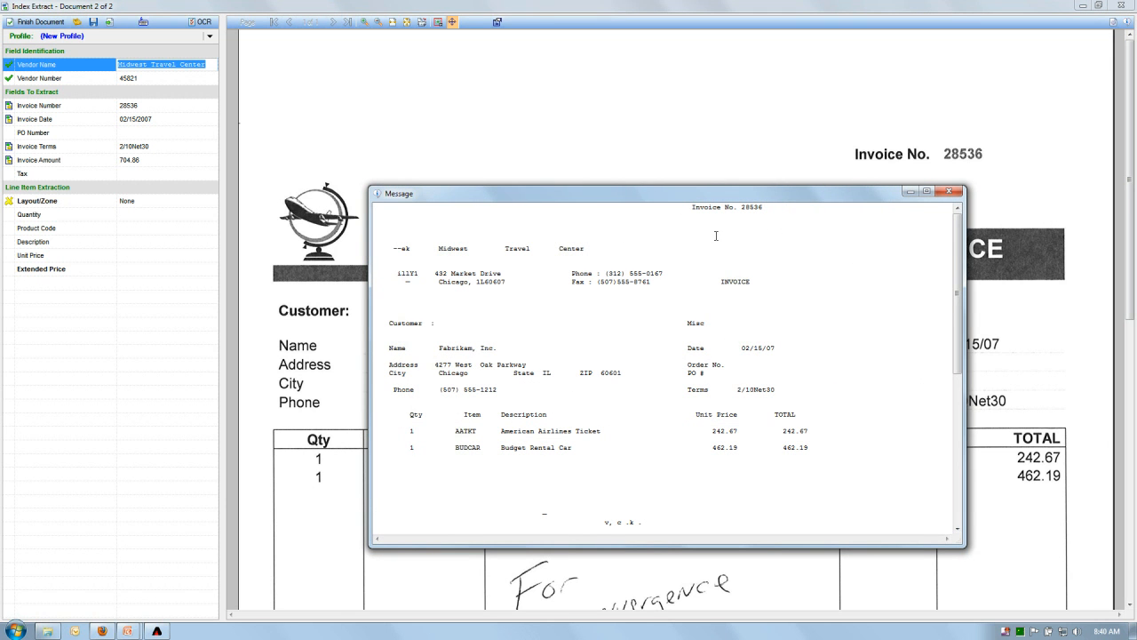
{"action": "left_click_drag", "start_coordinate": [691, 206], "coordinate": [788, 206]}
{"action": "left_click_drag", "start_coordinate": [744, 347], "coordinate": [814, 347]}
{"action": "left_click_drag", "start_coordinate": [730, 430], "coordinate": [736, 455]}
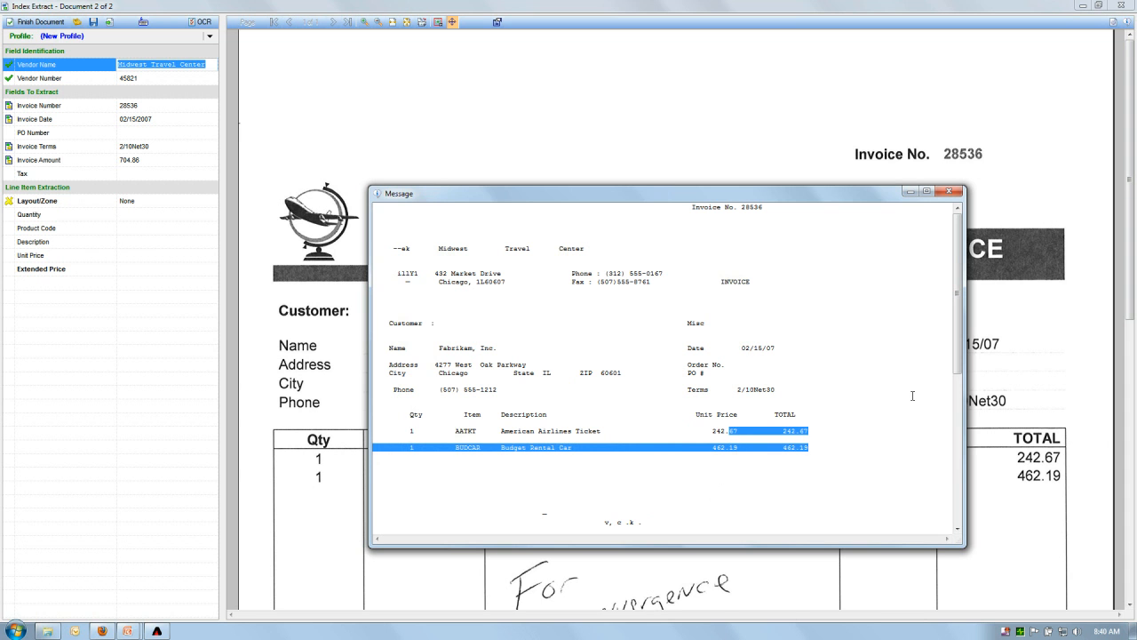
{"action": "left_click", "coordinate": [949, 191]}
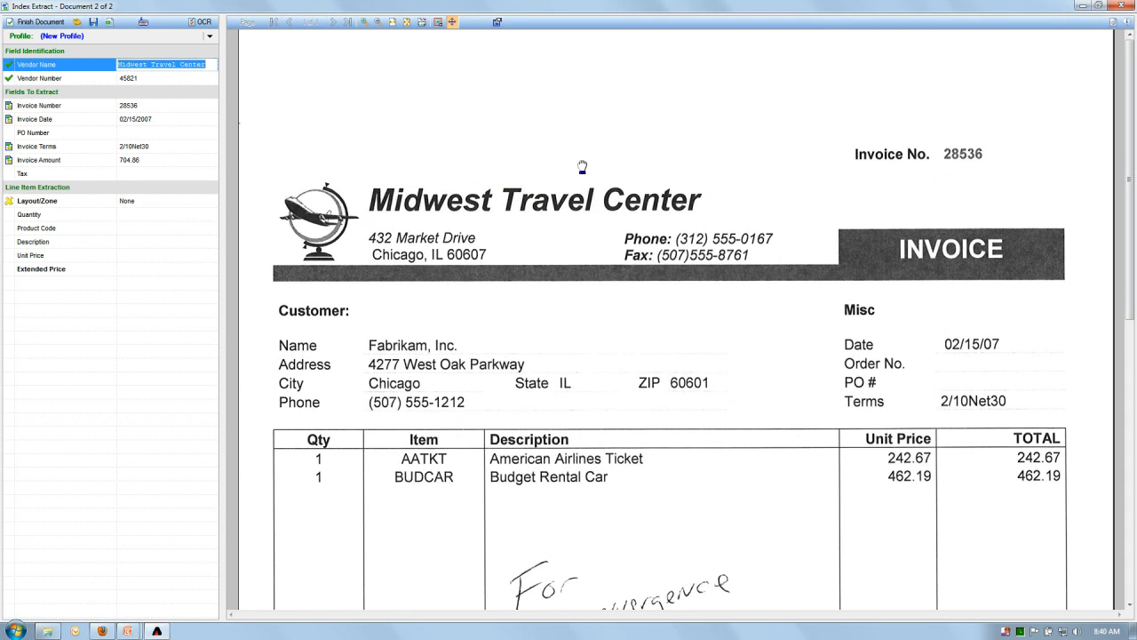
Check where the Invoice Number, Invoice Date and PO Number fields are located on the Midwest Travel Center invoice
{"action": "left_click", "coordinate": [130, 107]}
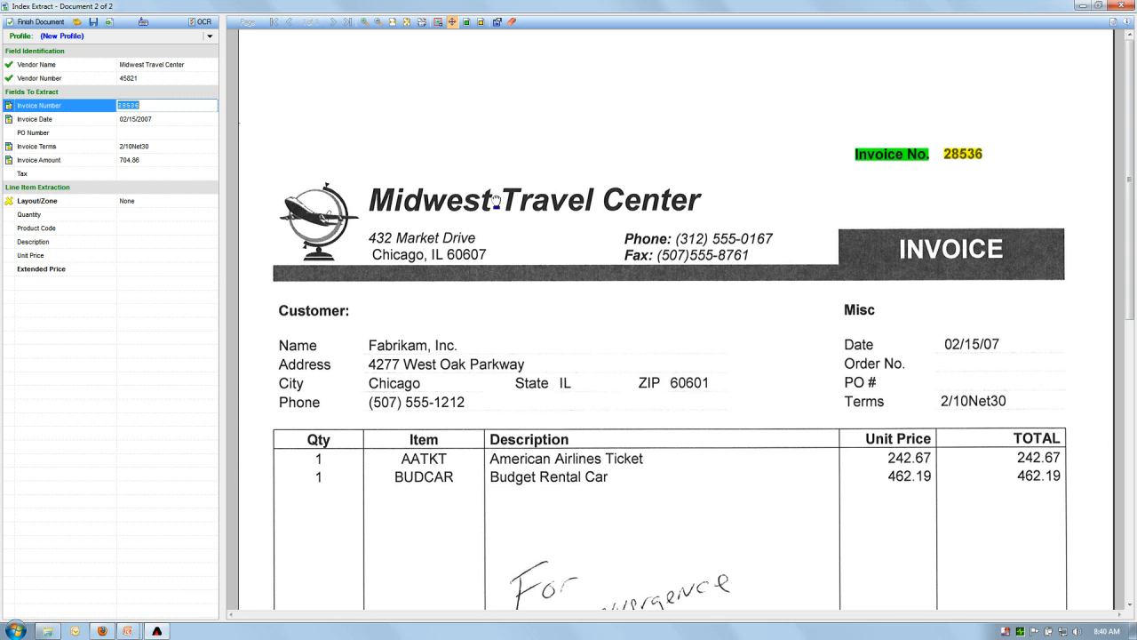
{"action": "left_click", "coordinate": [140, 119]}
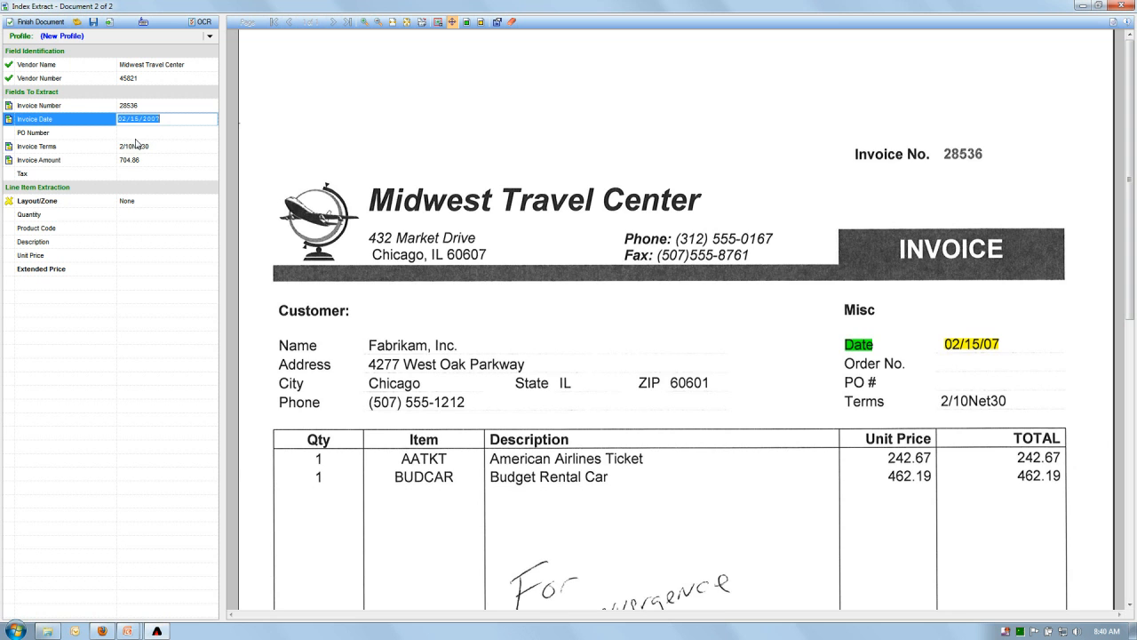
{"action": "left_click", "coordinate": [138, 135]}
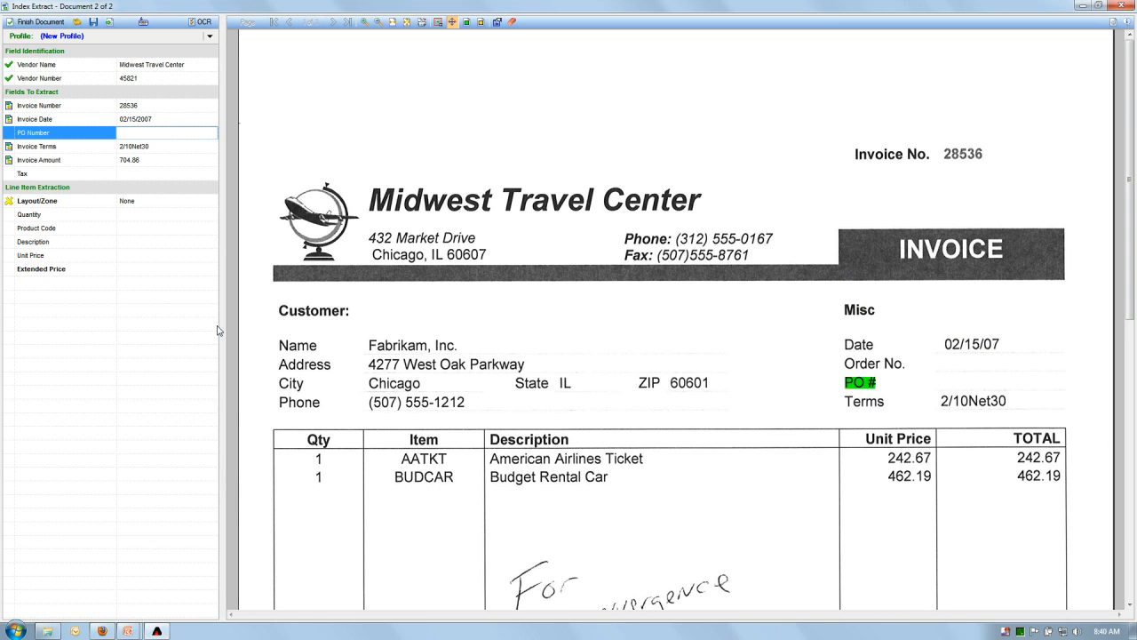
Run Auto Find Fields on the Midwest Travel Center invoice's line item layout to extract its line items
{"action": "left_click", "coordinate": [148, 210]}
{"action": "left_click", "coordinate": [210, 37]}
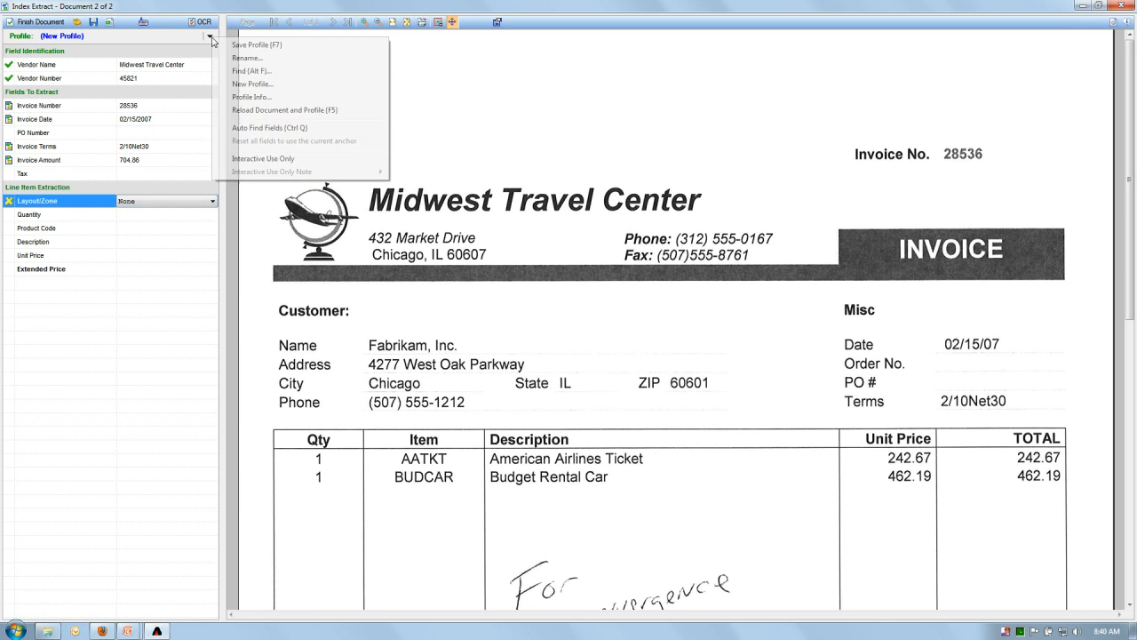
{"action": "left_click", "coordinate": [267, 127]}
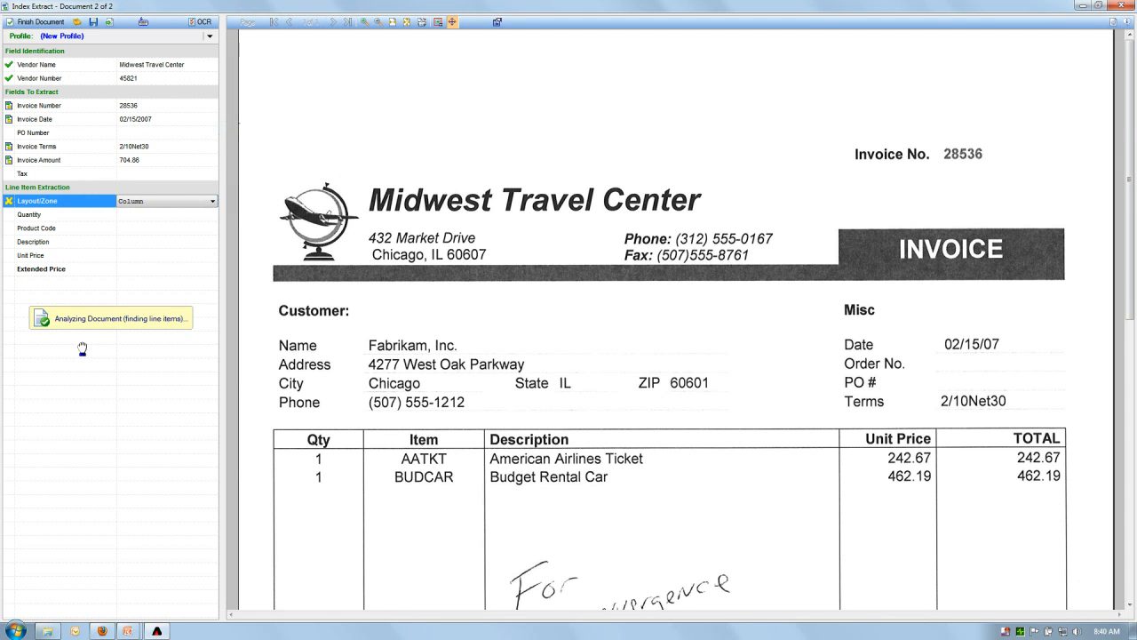
Review the extracted travel line items, finish the Midwest Travel Center document and save its new profile under the suggested name
{"action": "left_click_drag", "start_coordinate": [1134, 202], "coordinate": [1134, 281]}
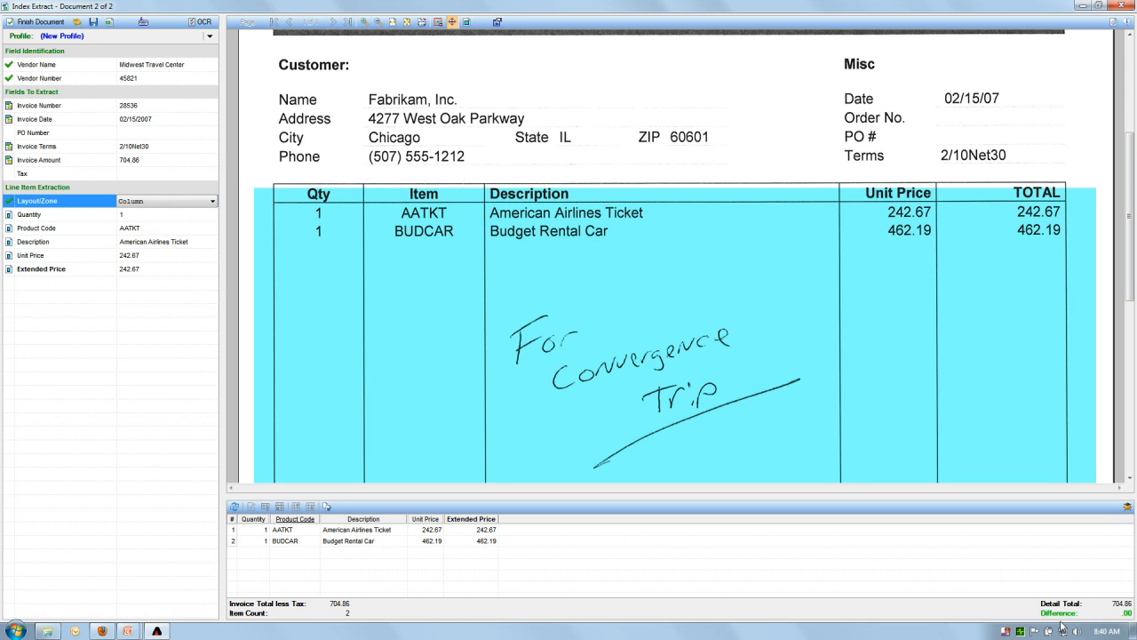
{"action": "left_click", "coordinate": [44, 22]}
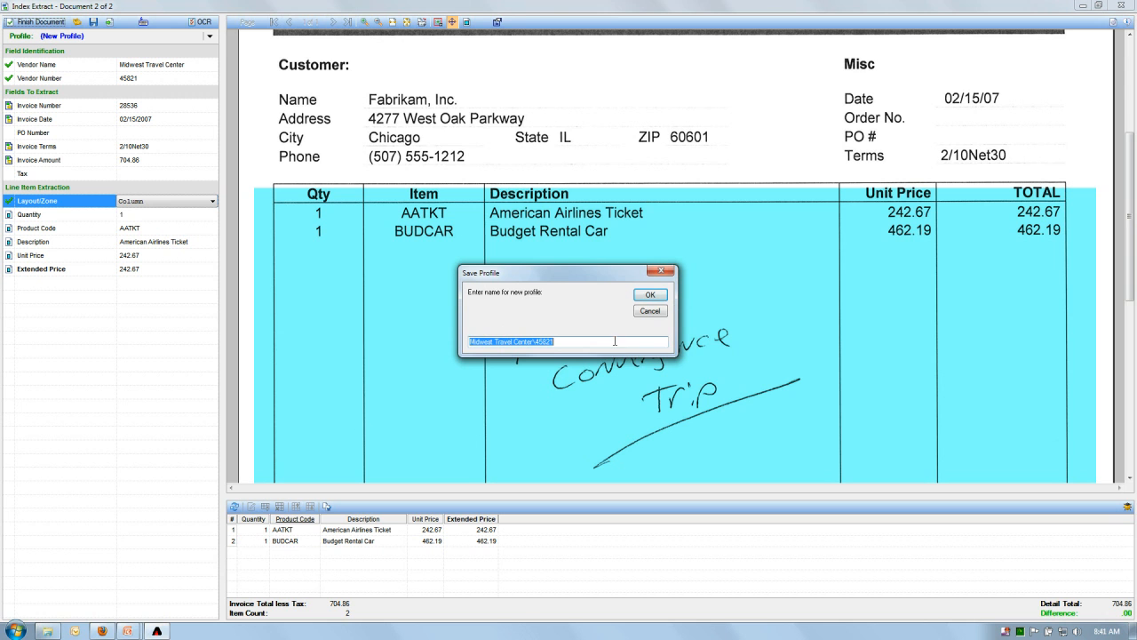
{"action": "left_click", "coordinate": [650, 295]}
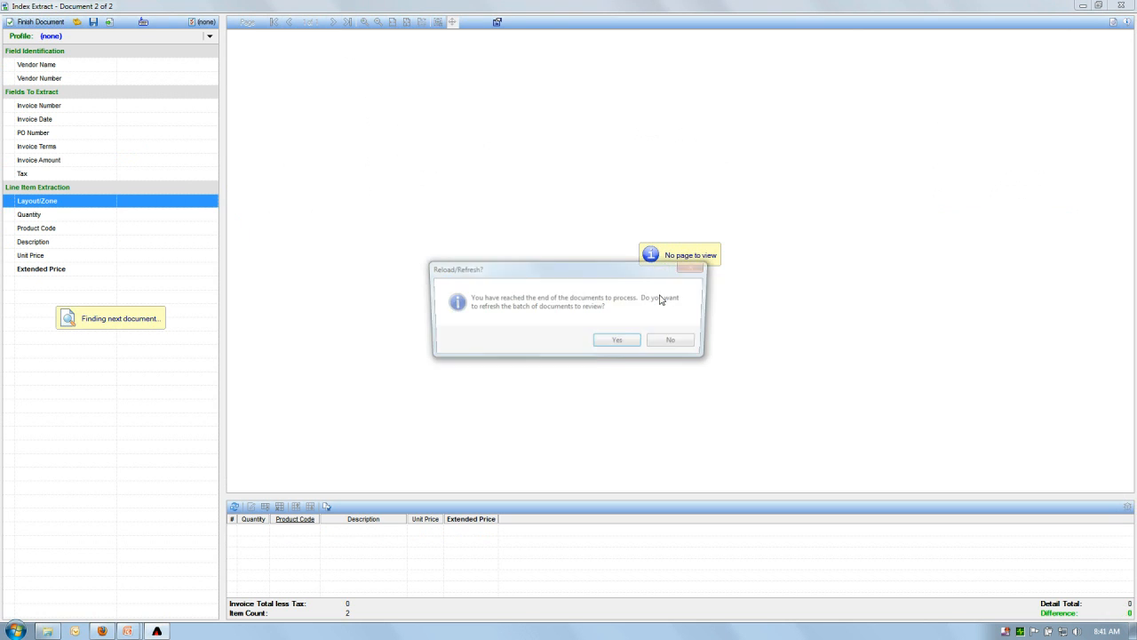
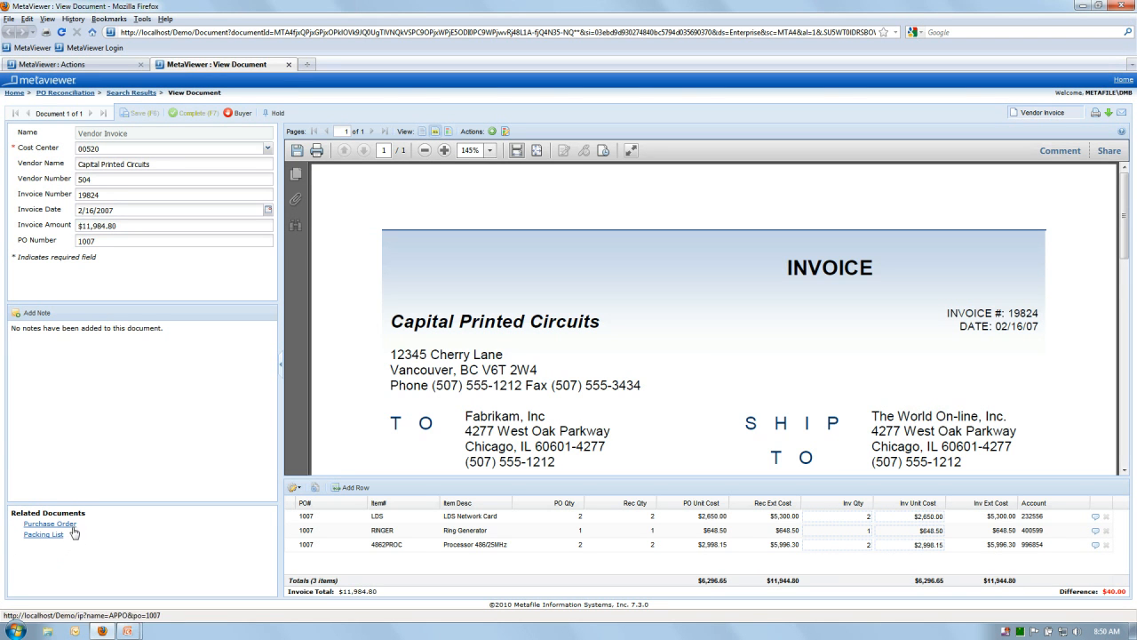
View the purchase order related to the Capital Printed Circuits invoice, check its vendor details and line items, and close it
{"action": "left_click", "coordinate": [71, 530]}
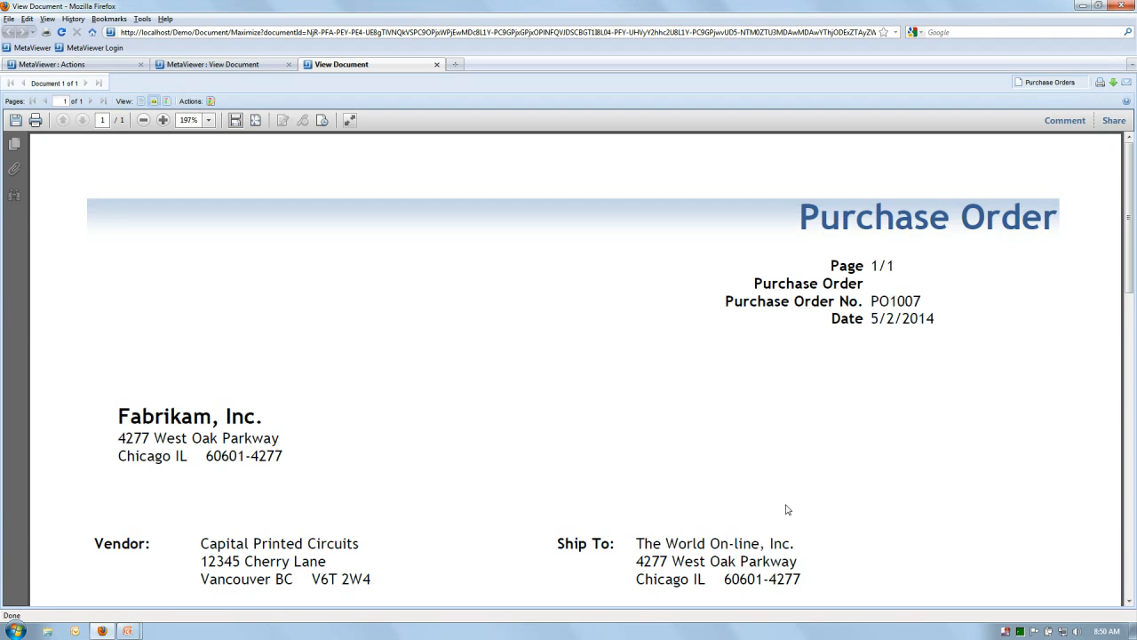
{"action": "scroll", "coordinate": [785, 504], "scroll_direction": "down", "scroll_amount": 2}
{"action": "scroll", "coordinate": [785, 505], "scroll_direction": "down", "scroll_amount": 7}
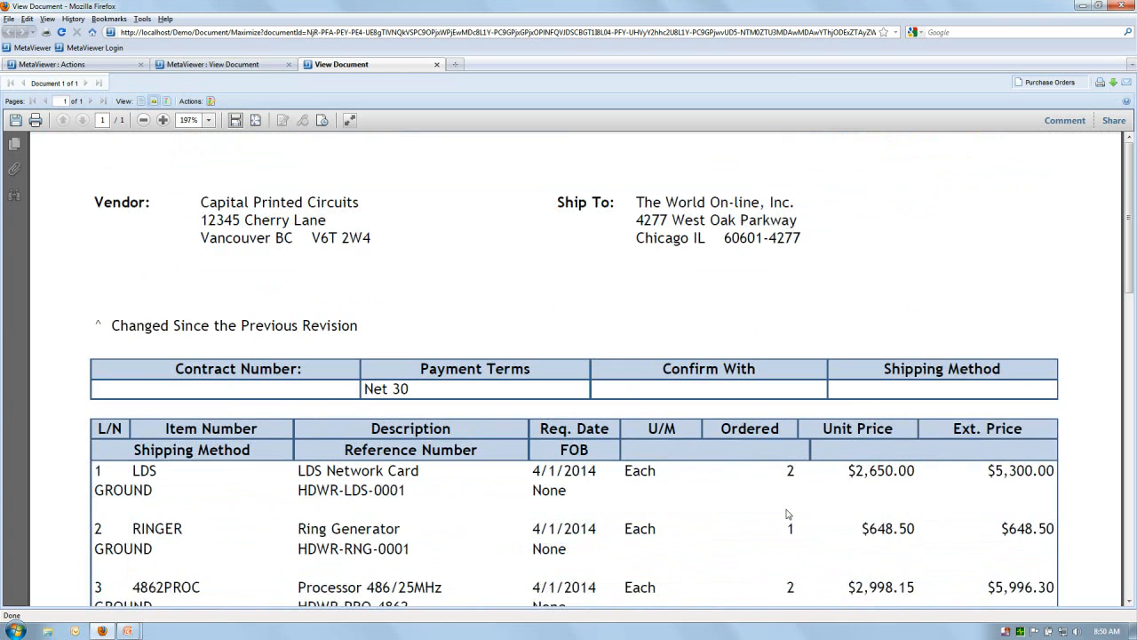
{"action": "scroll", "coordinate": [787, 514], "scroll_direction": "up", "scroll_amount": 3}
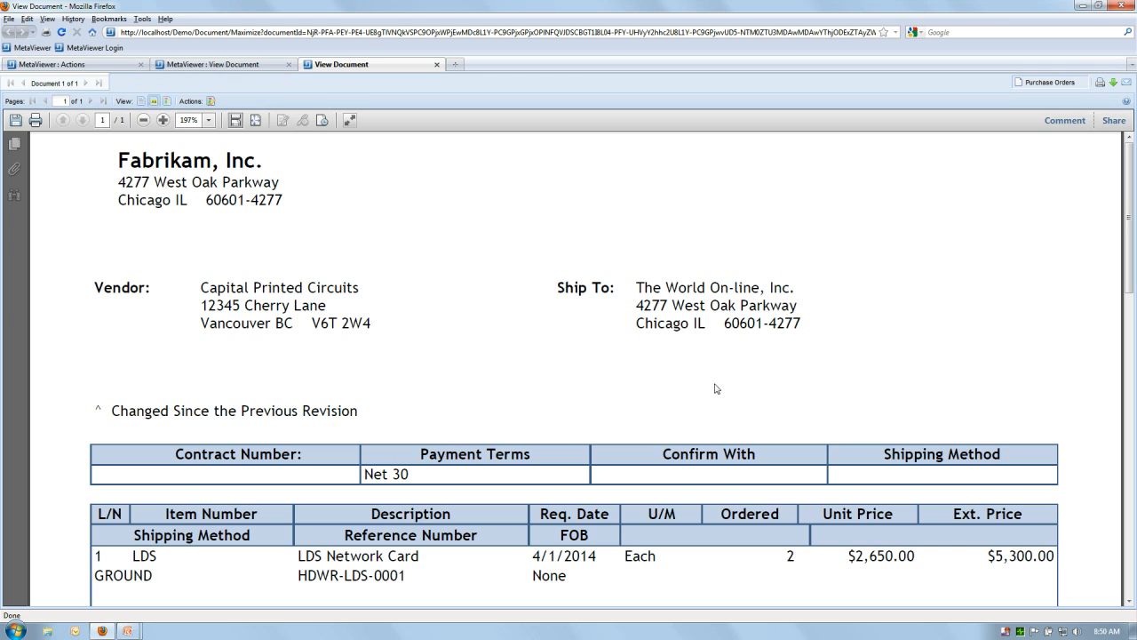
{"action": "left_click", "coordinate": [436, 64]}
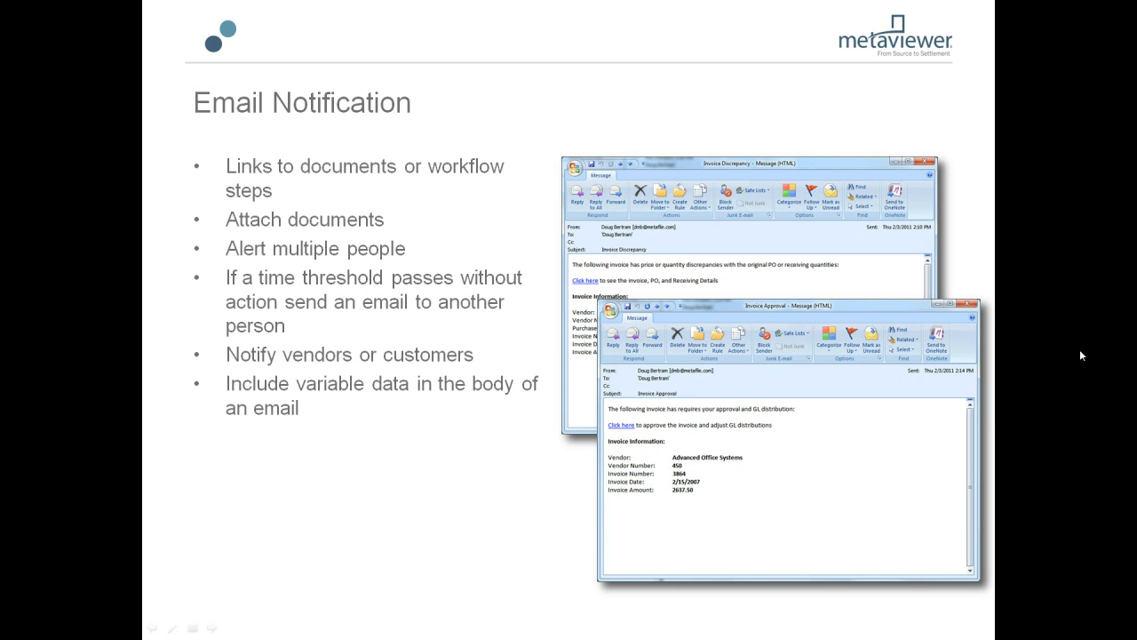
Switch to MetaViewer and open the Advanced Office Systems invoice from the AP - Code and Assign Invoices queue
{"action": "key", "text": "alt+Tab"}
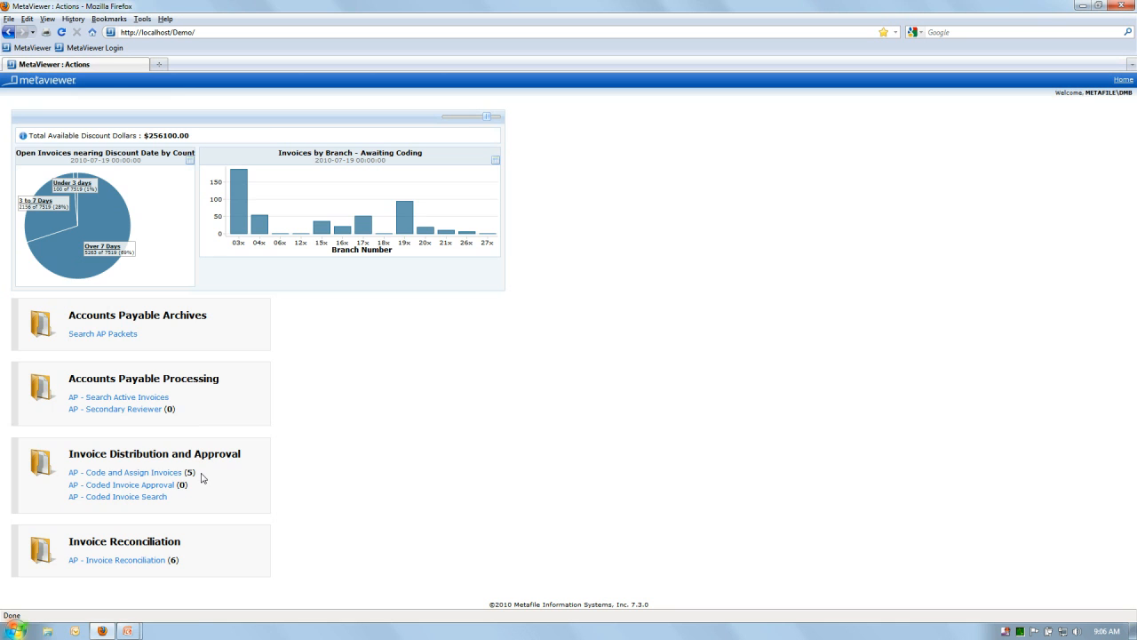
{"action": "left_click", "coordinate": [148, 473]}
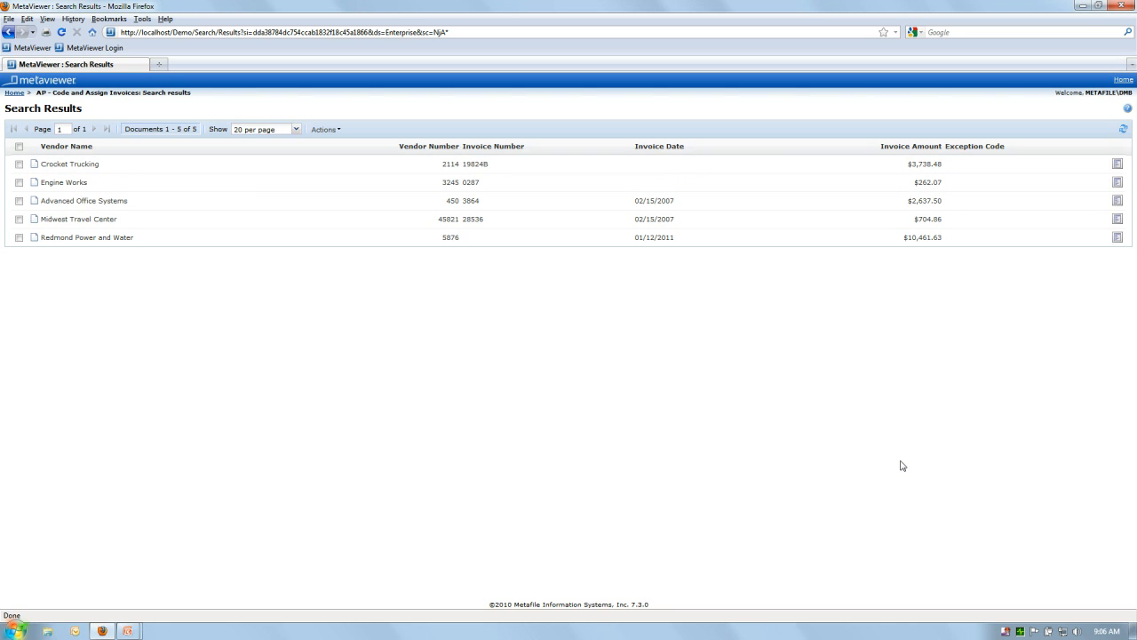
{"action": "left_click", "coordinate": [86, 203]}
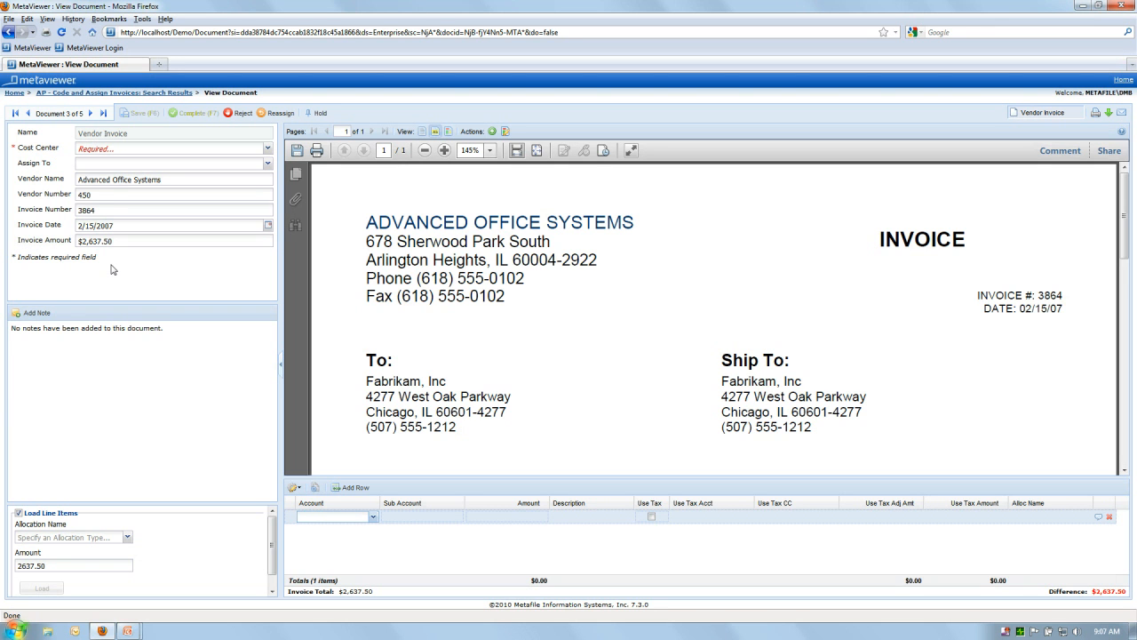
Look through the full Assign To list on the Advanced Office Systems invoice
{"action": "left_click", "coordinate": [114, 149]}
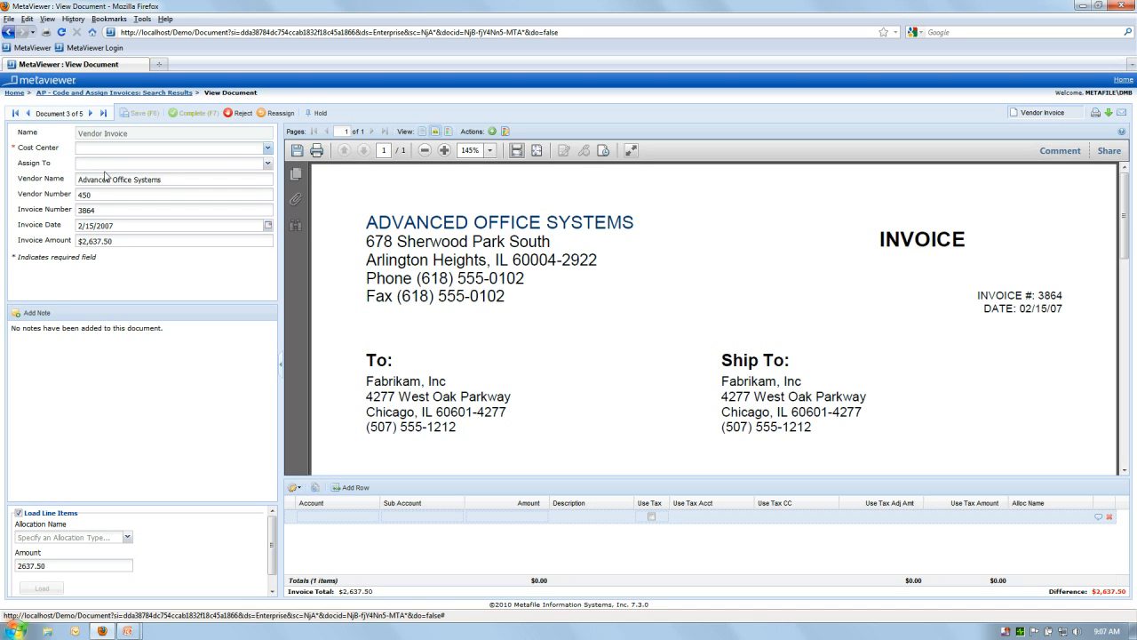
{"action": "left_click", "coordinate": [267, 165]}
{"action": "mouse_move", "coordinate": [268, 187]}
{"action": "left_mouse_down"}
{"action": "mouse_move", "coordinate": [269, 387]}
{"action": "mouse_move", "coordinate": [279, 393]}
{"action": "mouse_move", "coordinate": [286, 189]}
{"action": "left_mouse_up"}
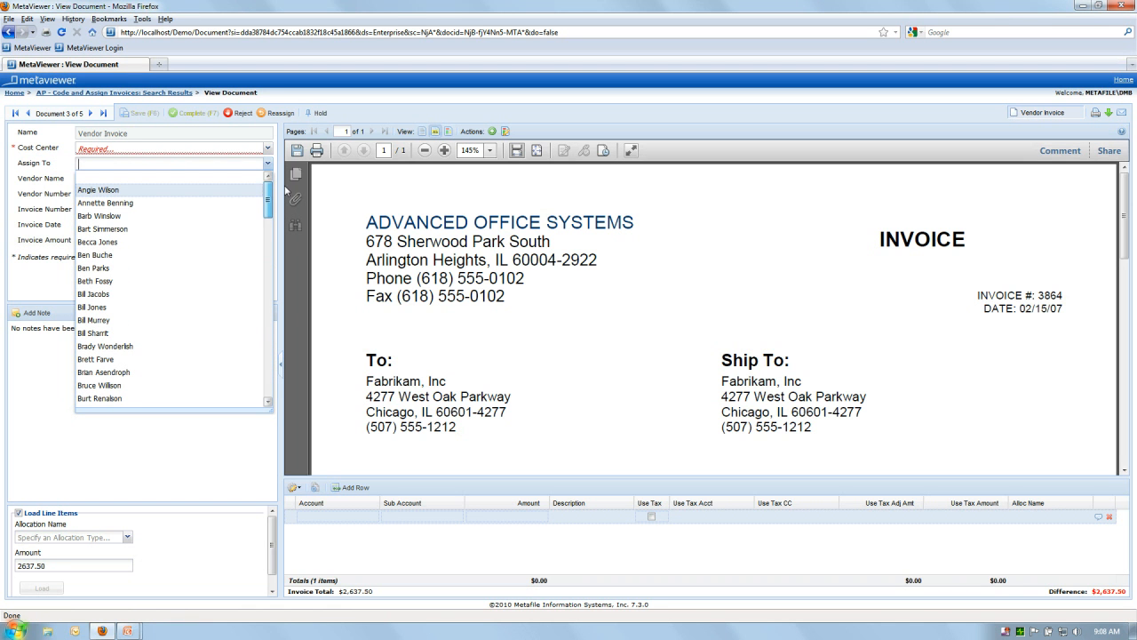
Set the Cost Center to 00030 and assign the invoice to the last person in its Assign To list
{"action": "left_click", "coordinate": [199, 147]}
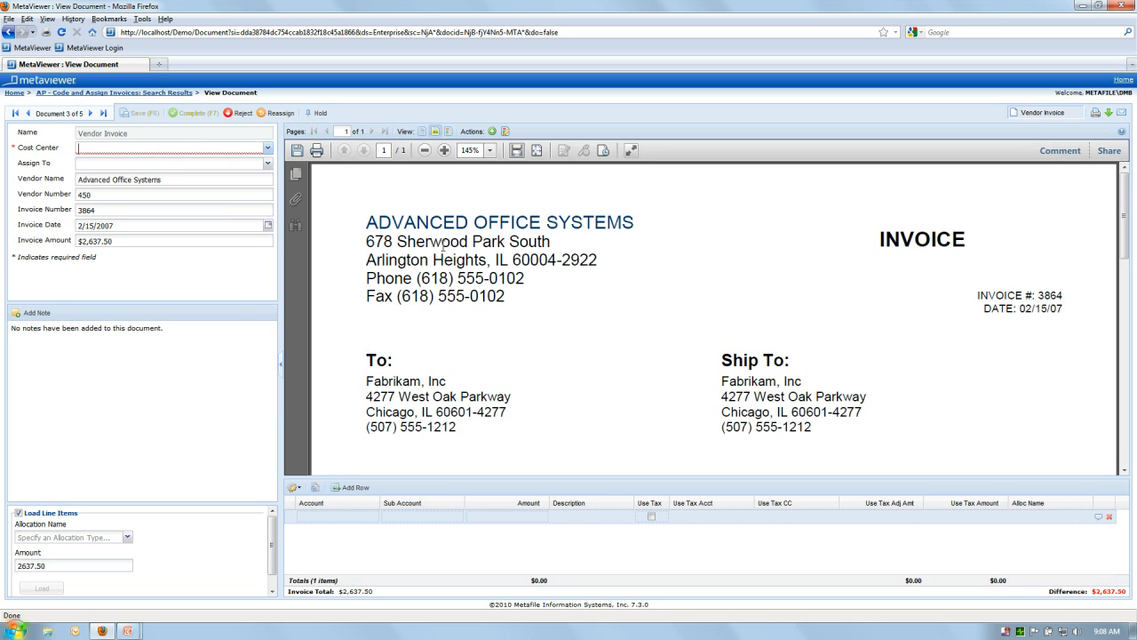
{"action": "type", "text": "000"}
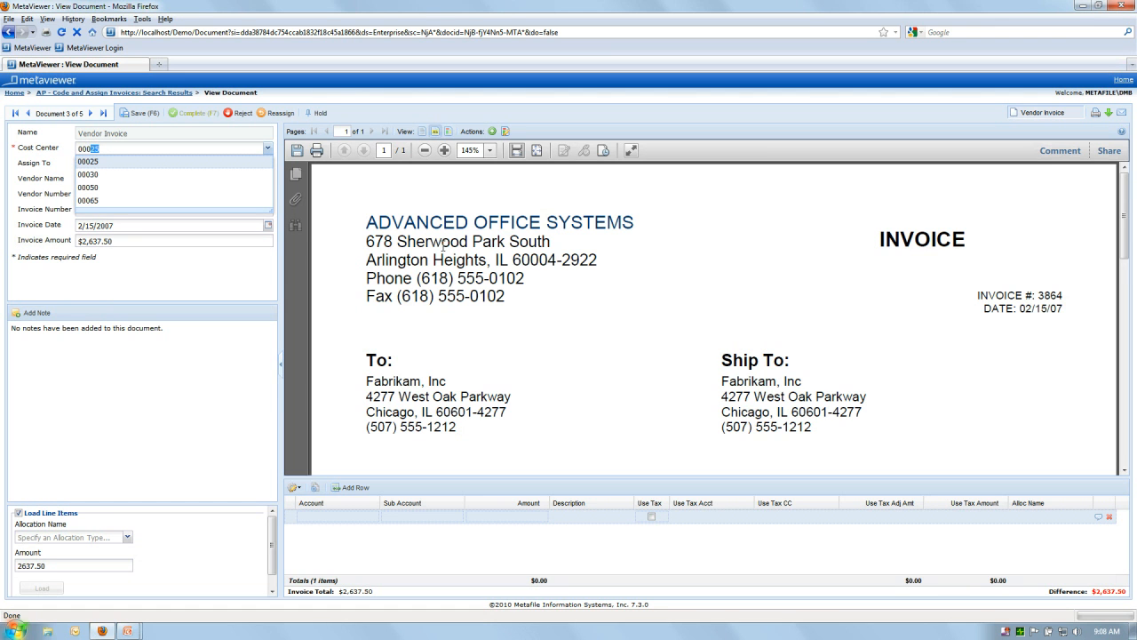
{"action": "type", "text": "30"}
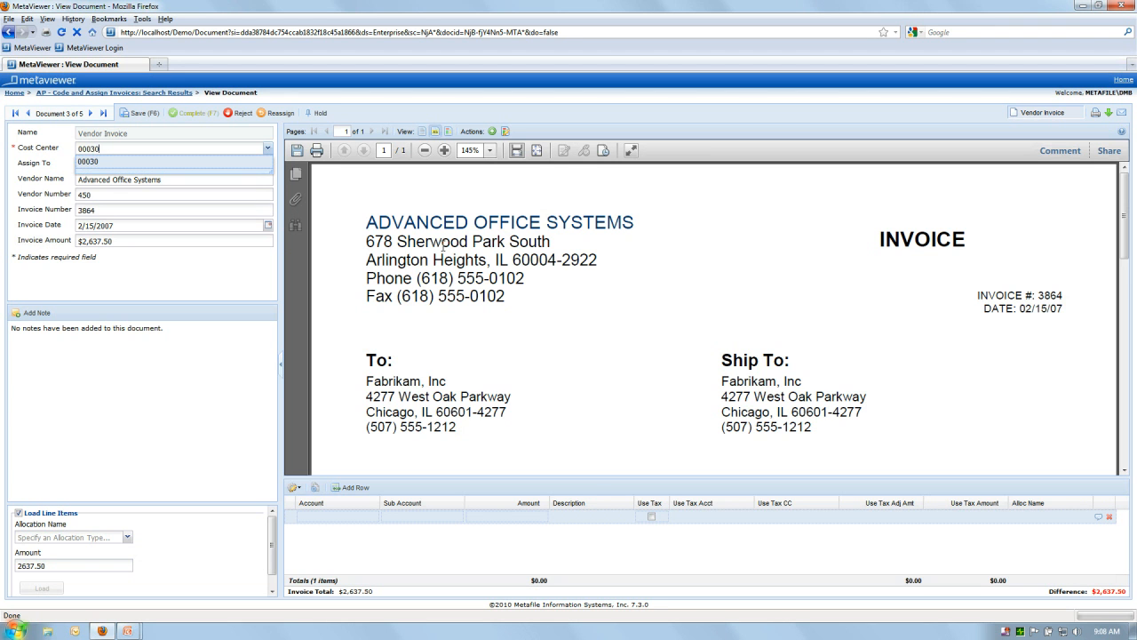
{"action": "key", "text": "Tab"}
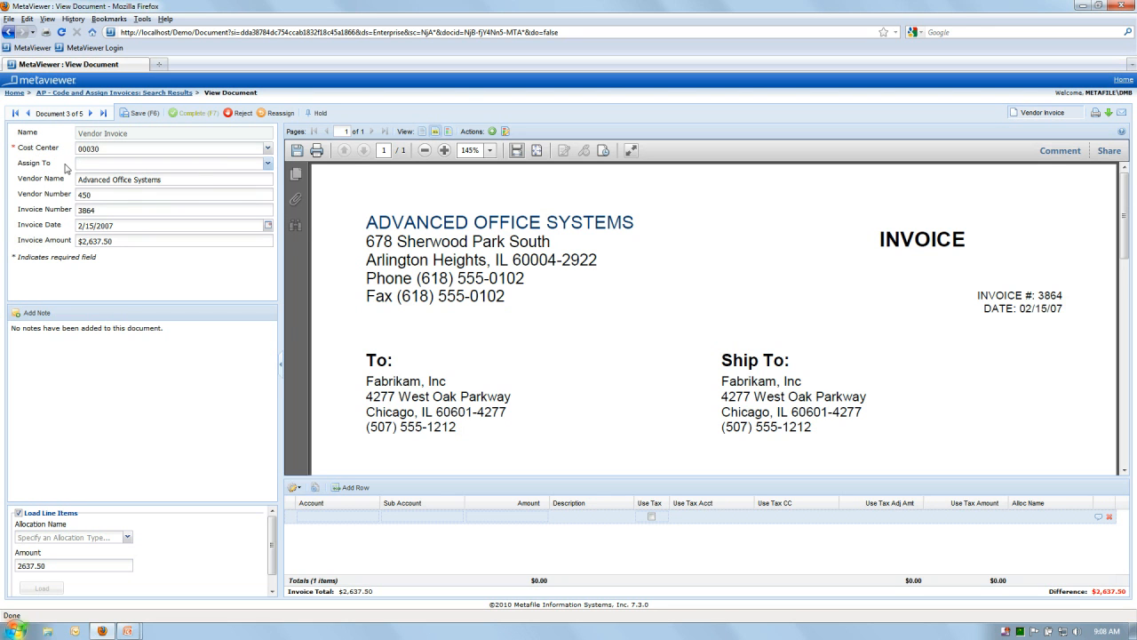
{"action": "left_click", "coordinate": [267, 164]}
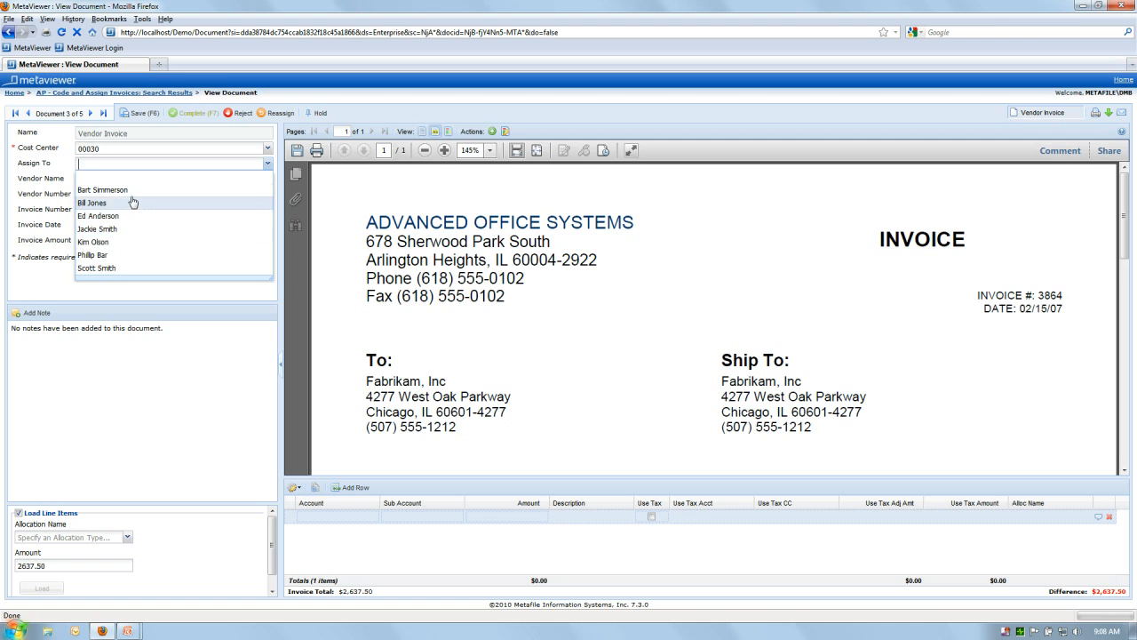
{"action": "left_click", "coordinate": [106, 268]}
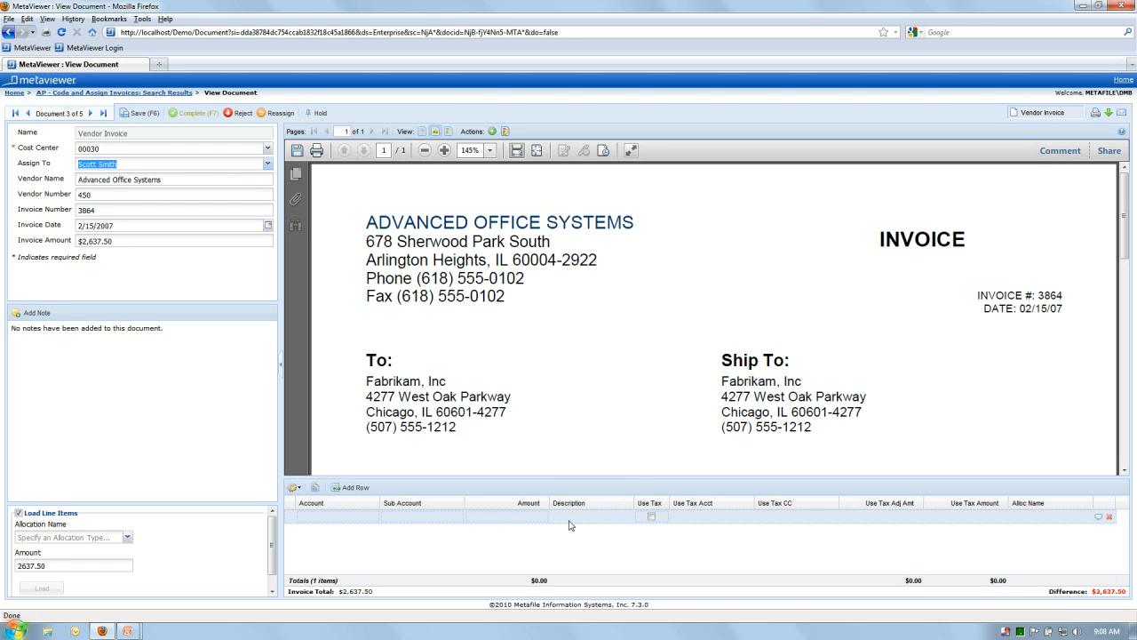
Code the empty line item to account 1011000 and sub account 23000 - PETTY CASH - BOSTON with an amount of 2637.50
{"action": "left_click", "coordinate": [335, 518]}
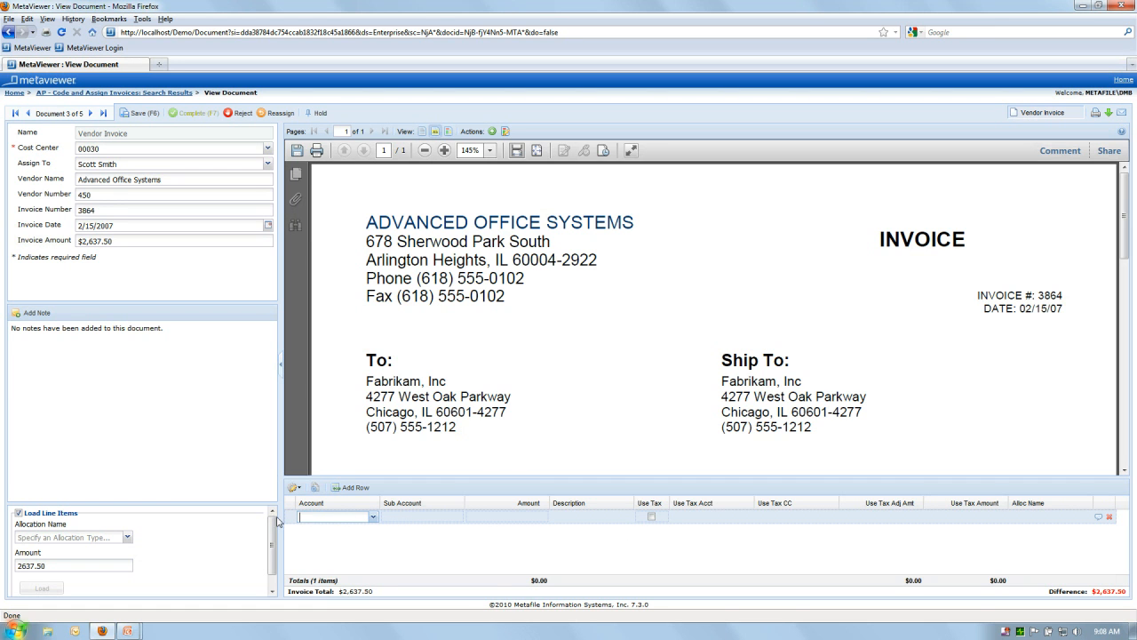
{"action": "left_click", "coordinate": [373, 519]}
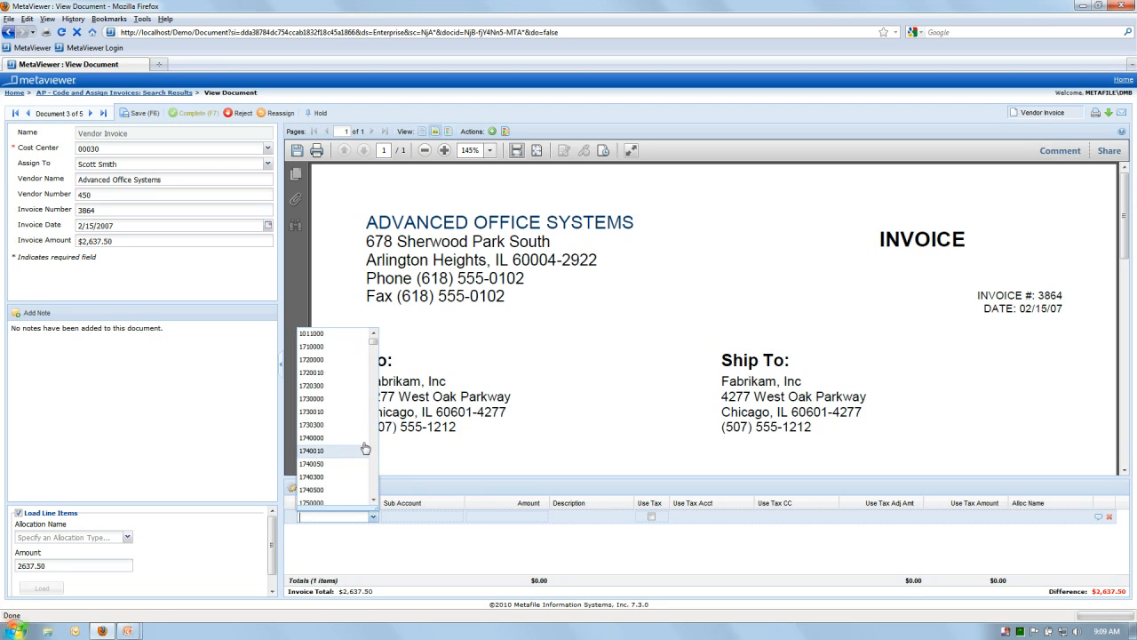
{"action": "left_click", "coordinate": [319, 335]}
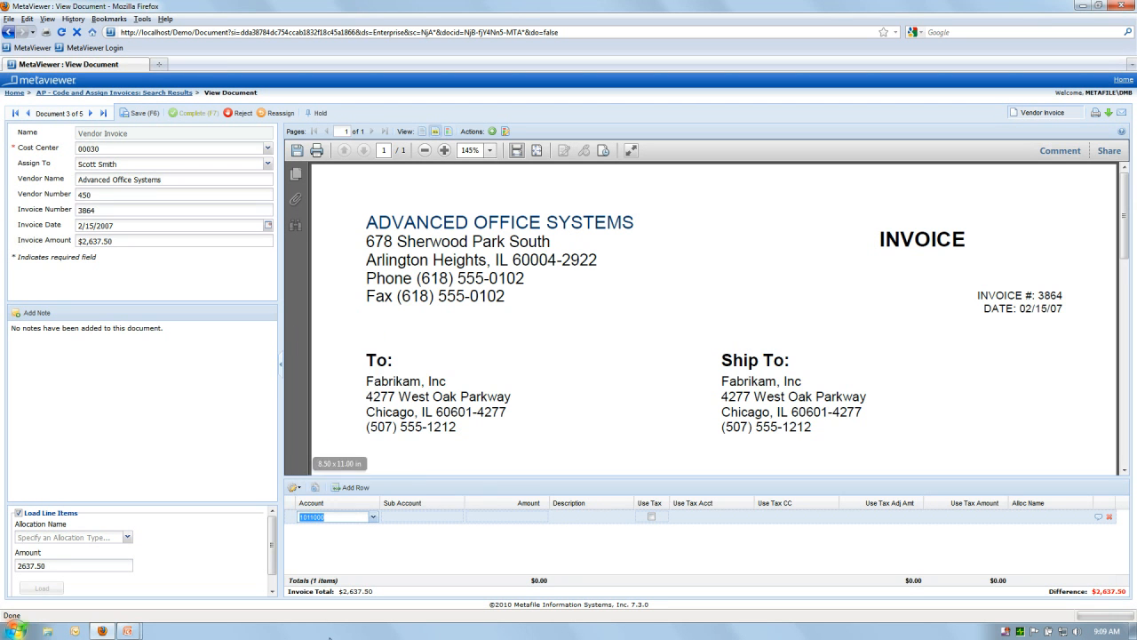
{"action": "key", "text": "Tab"}
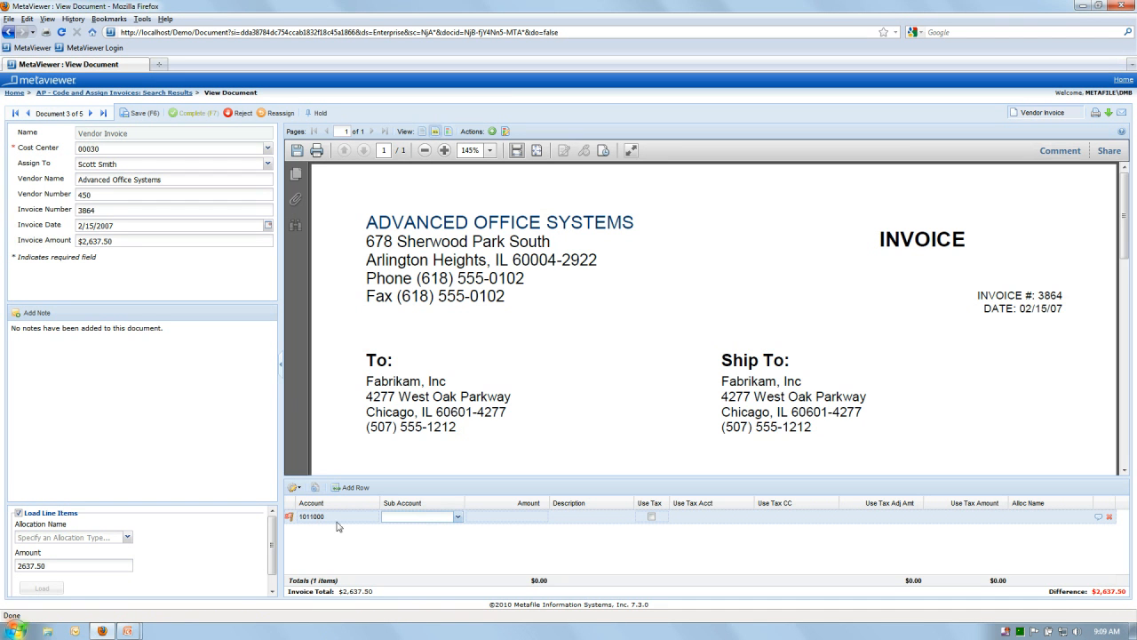
{"action": "left_click", "coordinate": [458, 519]}
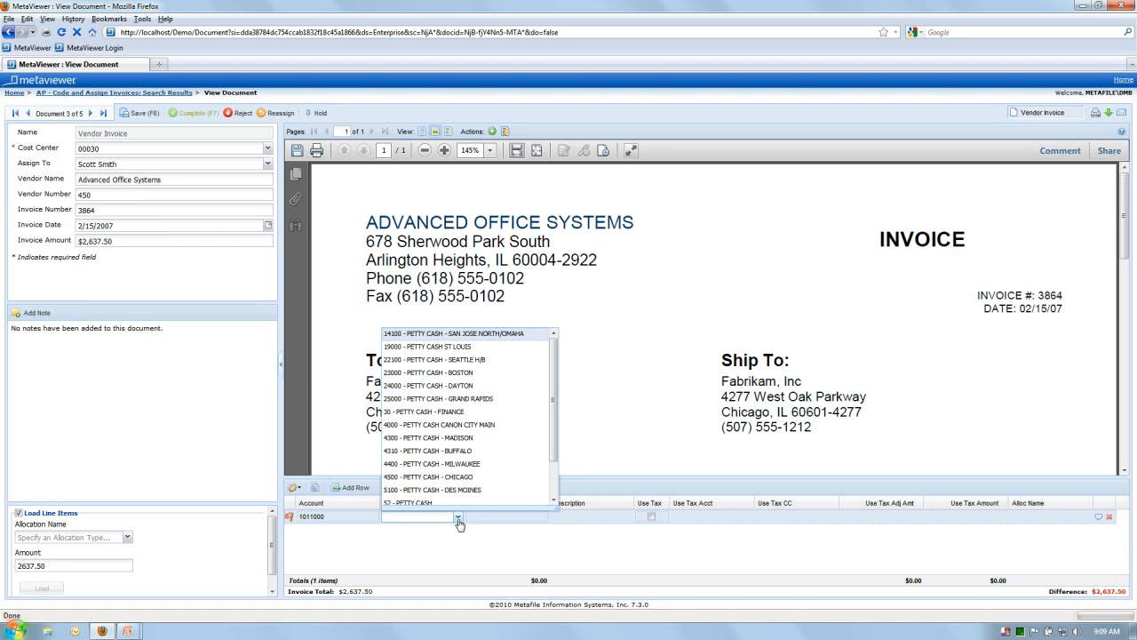
{"action": "left_click", "coordinate": [451, 373]}
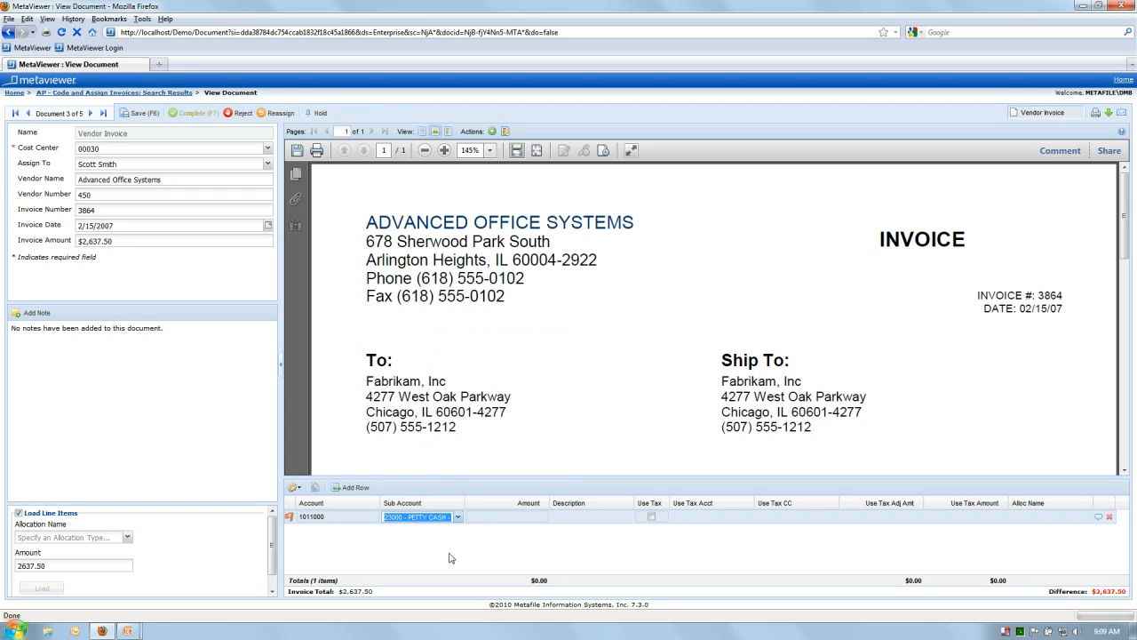
{"action": "key", "text": "Tab"}
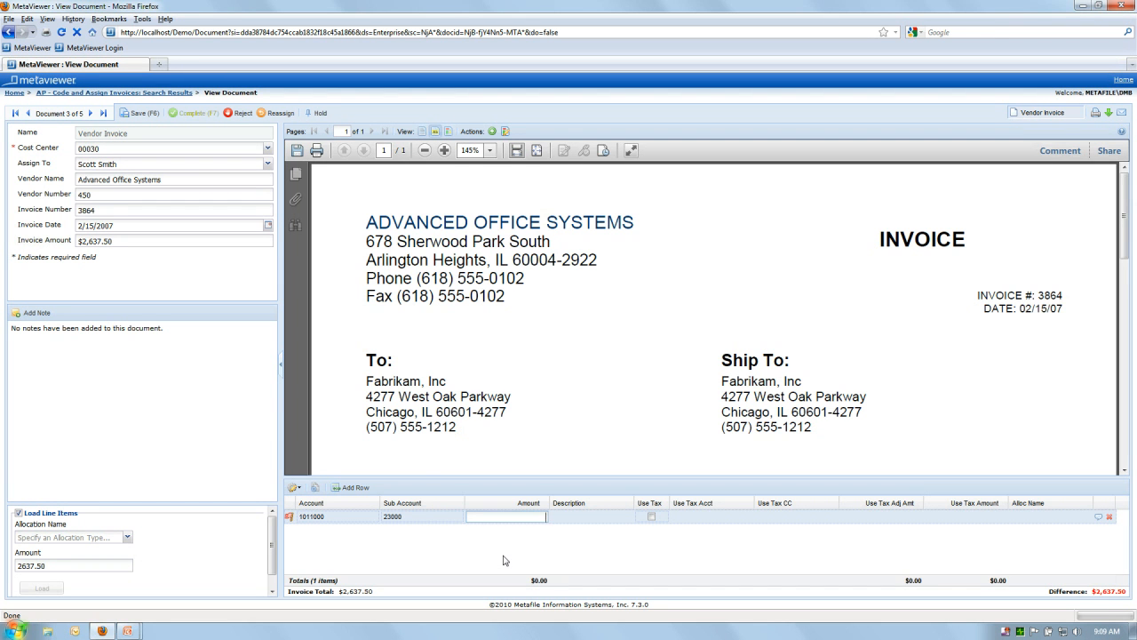
{"action": "type", "text": "2637.50"}
{"action": "key", "text": "Tab"}
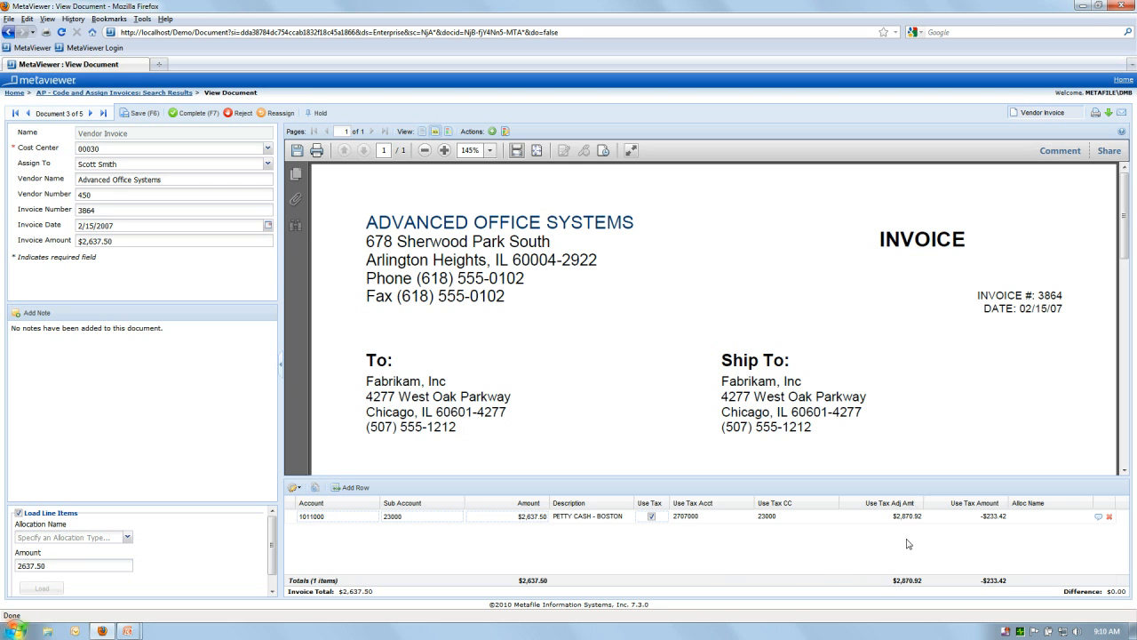
Delete the petty cash line item row from the invoice and confirm its removal
{"action": "left_click", "coordinate": [1109, 516]}
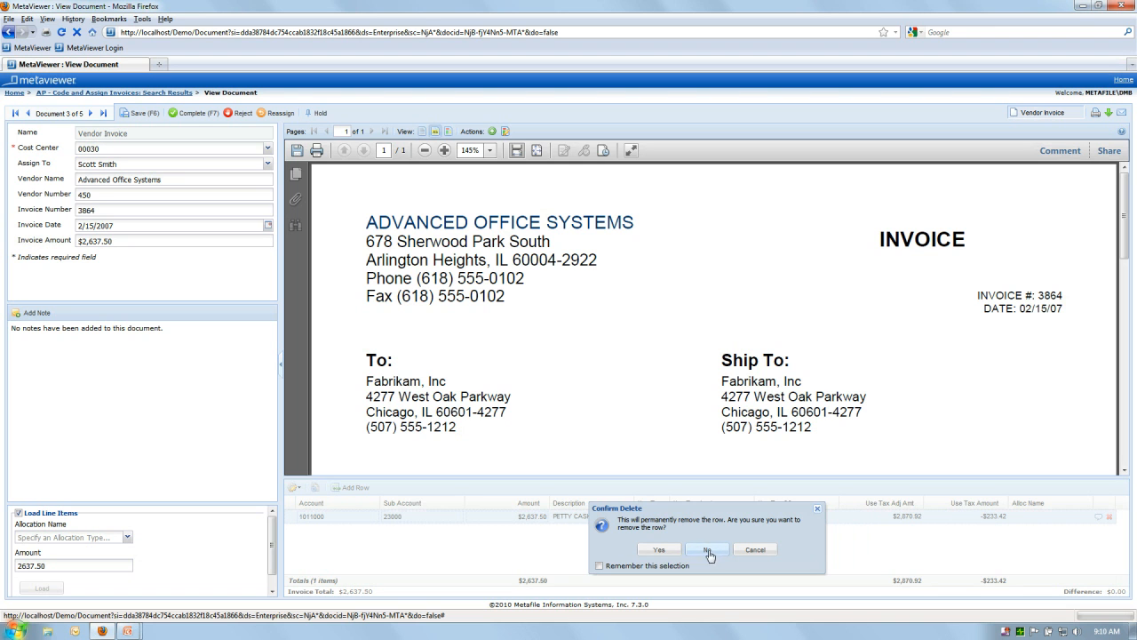
{"action": "left_click", "coordinate": [668, 550]}
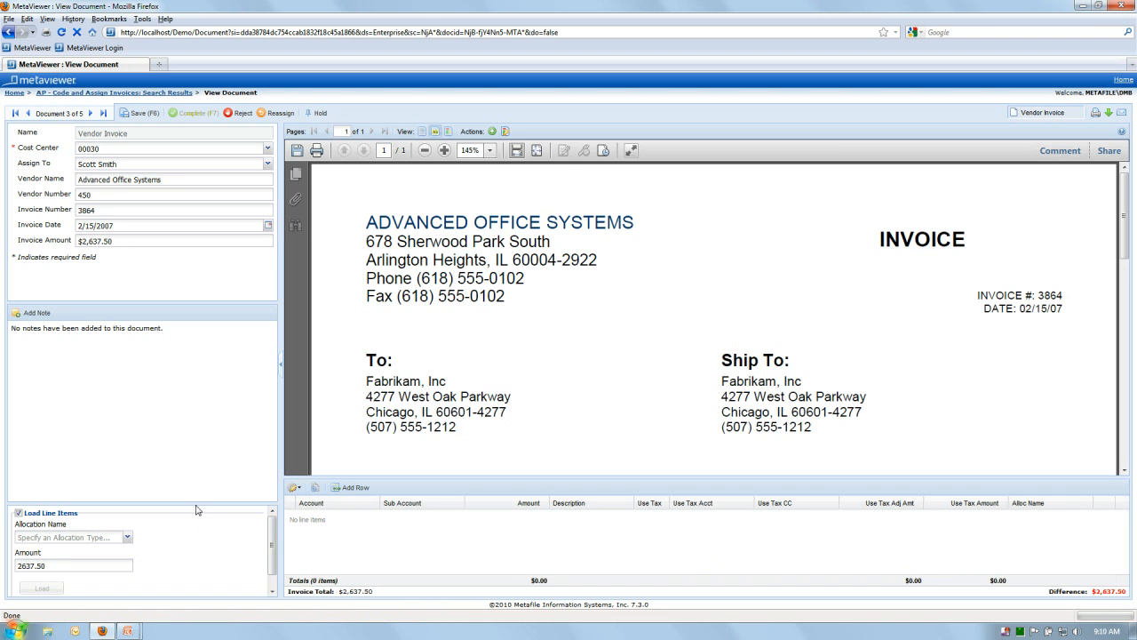
Enlarge the Load Line Items area and load the Business Reply Mail Rochester allocation for the amount of 2637.50
{"action": "left_click_drag", "start_coordinate": [193, 504], "coordinate": [193, 469]}
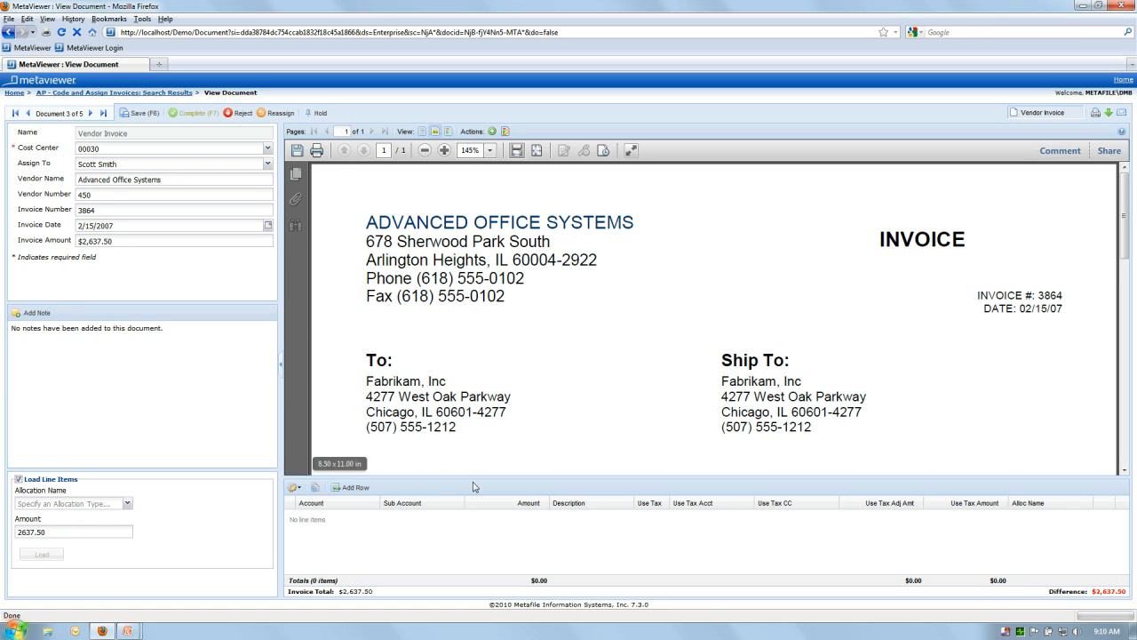
{"action": "left_click", "coordinate": [104, 505]}
{"action": "left_click", "coordinate": [127, 503]}
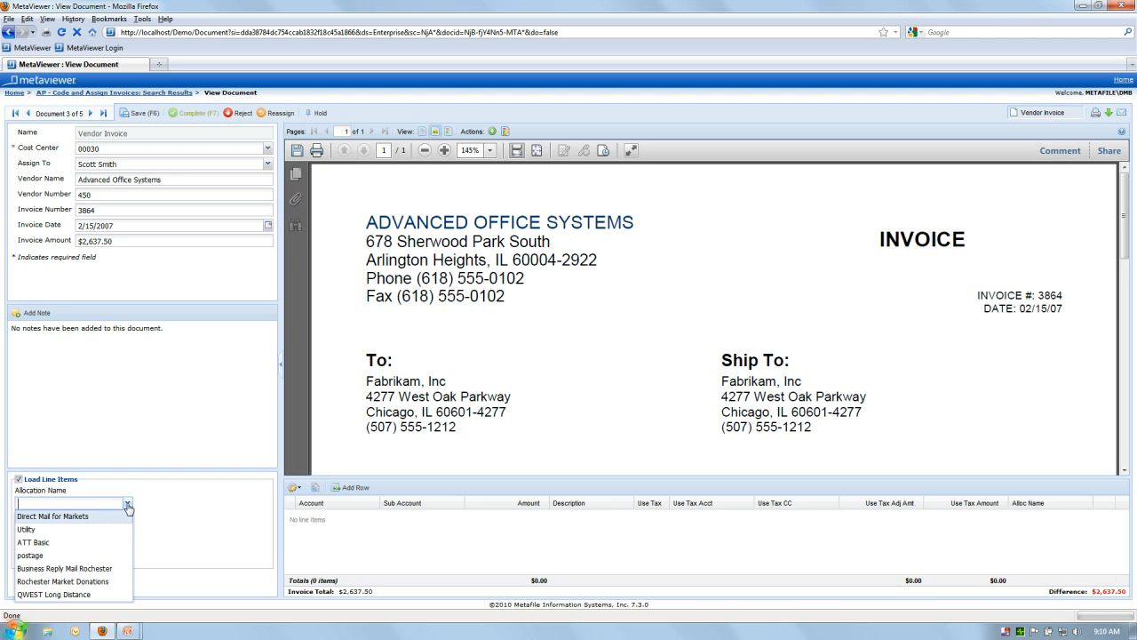
{"action": "left_click", "coordinate": [53, 569]}
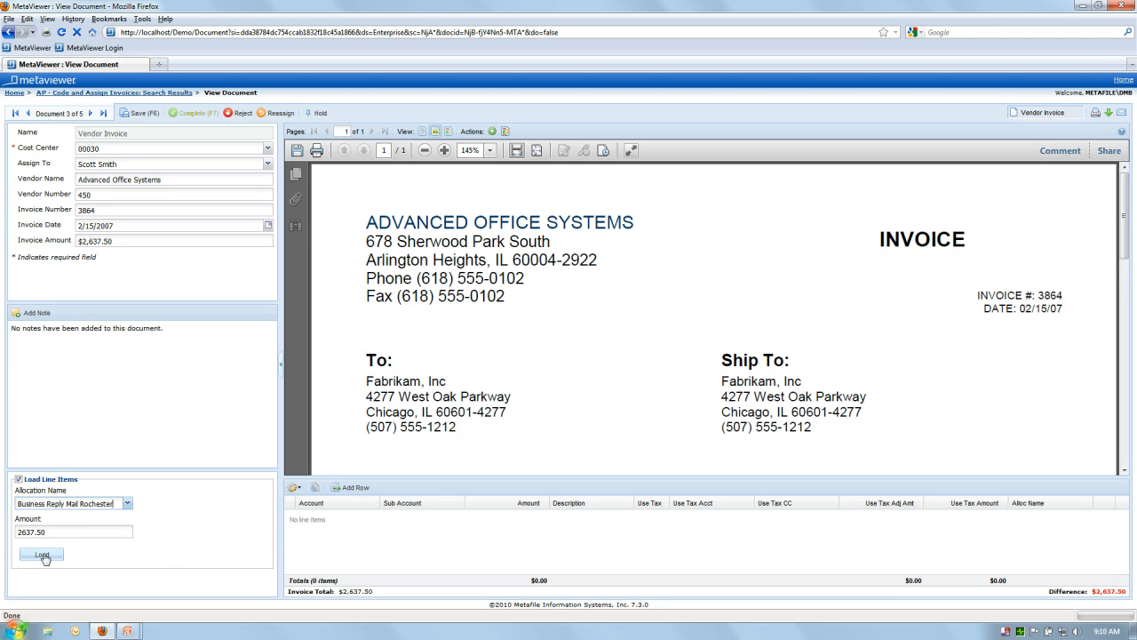
{"action": "key", "text": "Tab"}
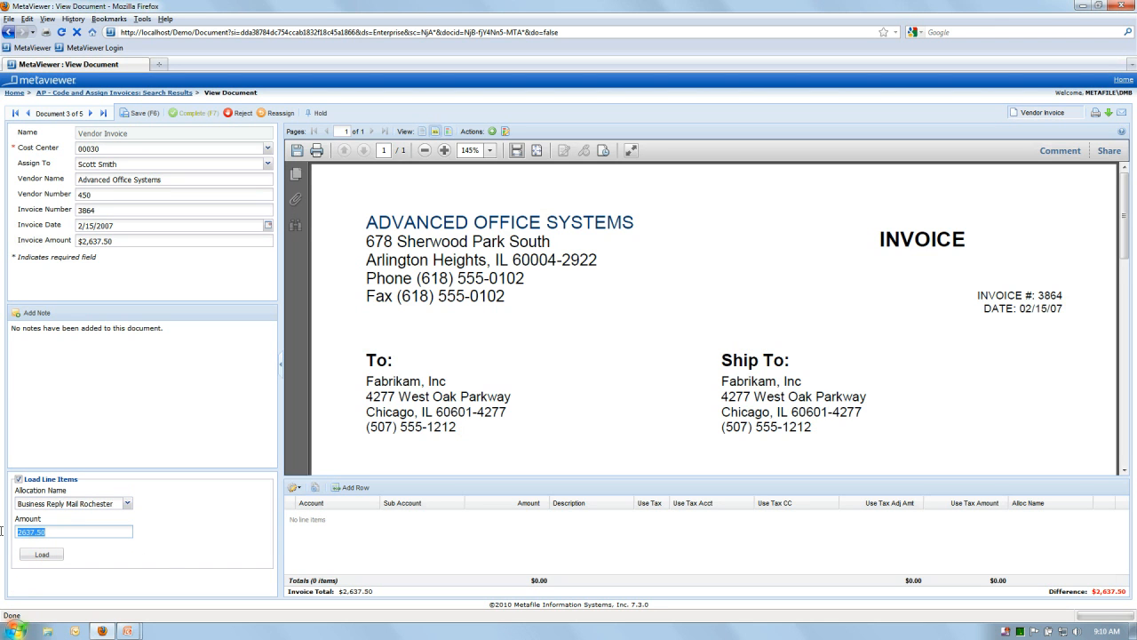
{"action": "left_click", "coordinate": [42, 554]}
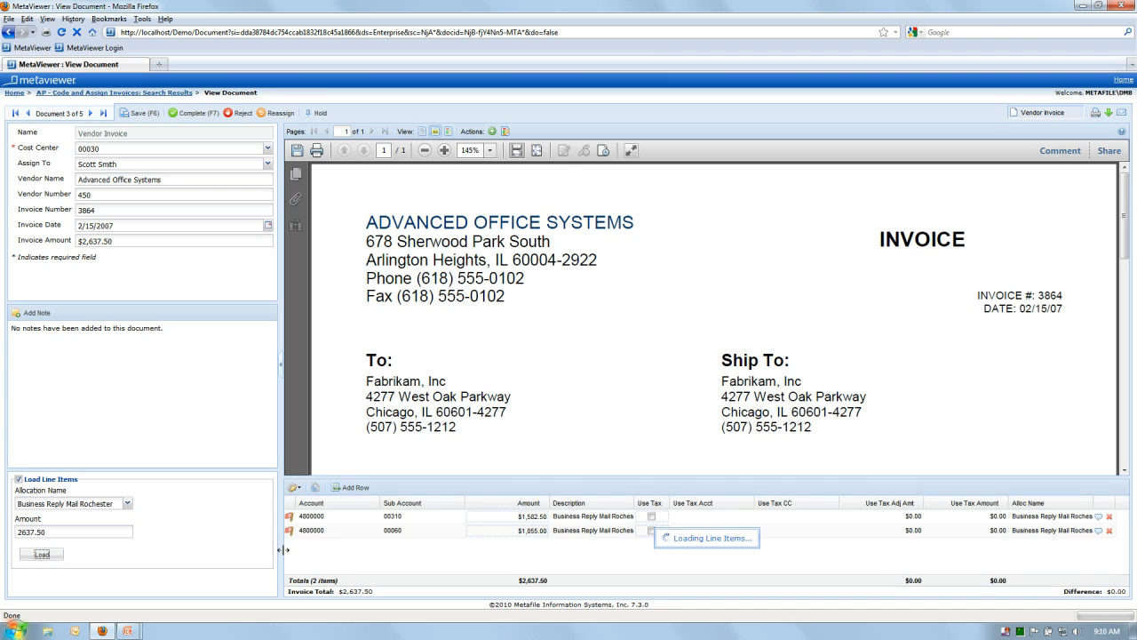